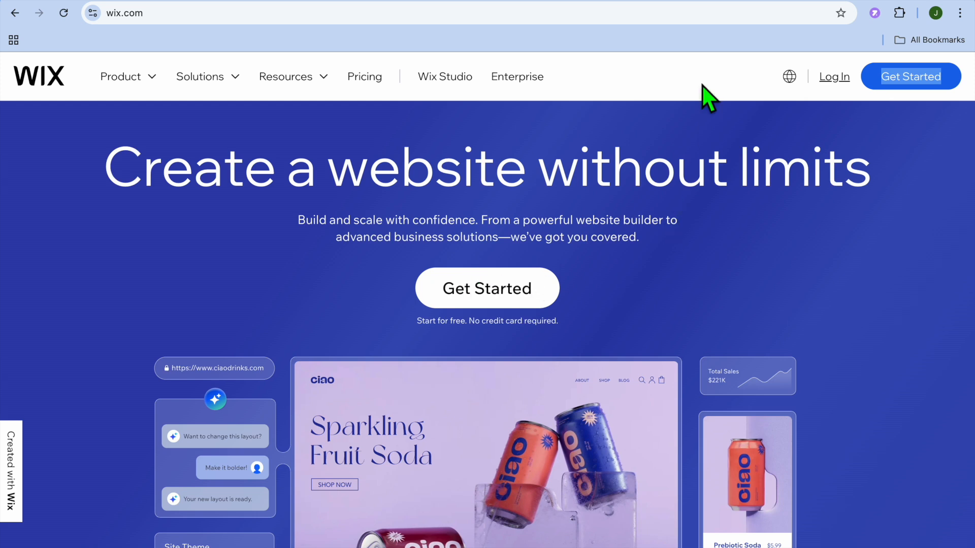
Create a new site built on the Wix Editor and set it up without the AI chat.
{"action": "left_click", "coordinate": [695, 0]}
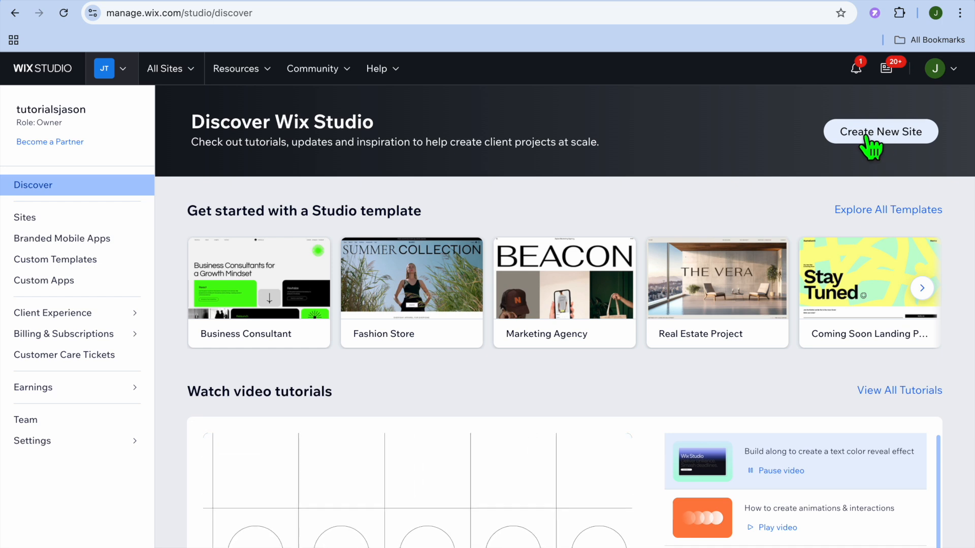
{"action": "left_click", "coordinate": [870, 144]}
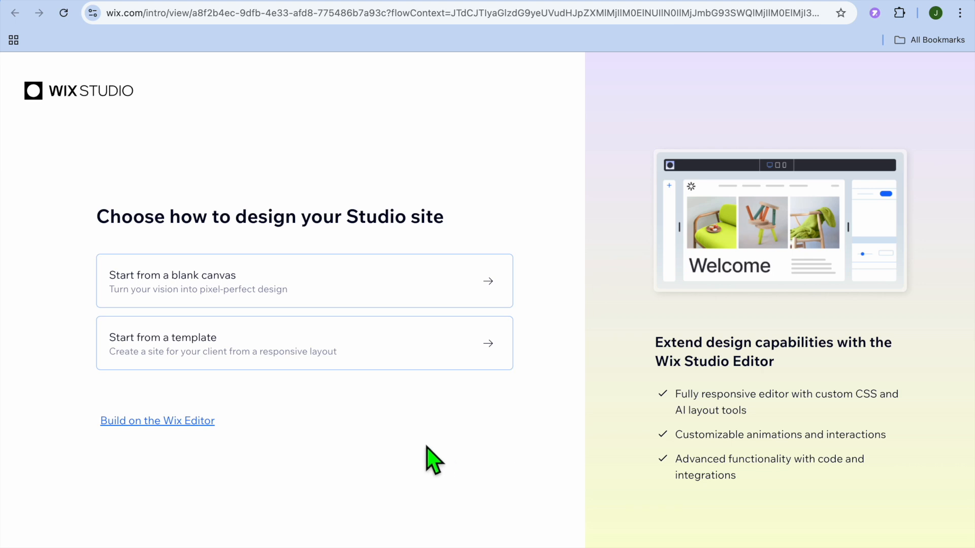
{"action": "mouse_move", "coordinate": [178, 437]}
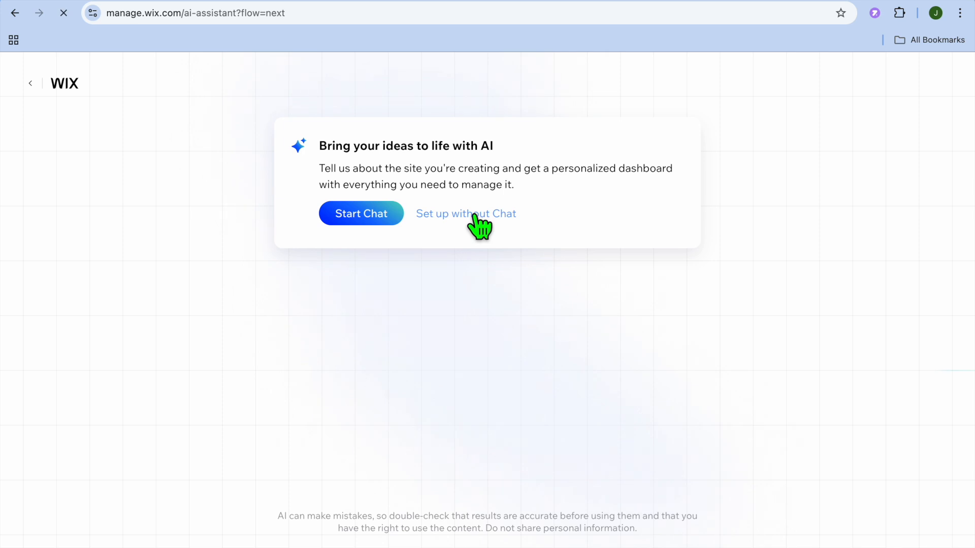
{"action": "left_click", "coordinate": [475, 218]}
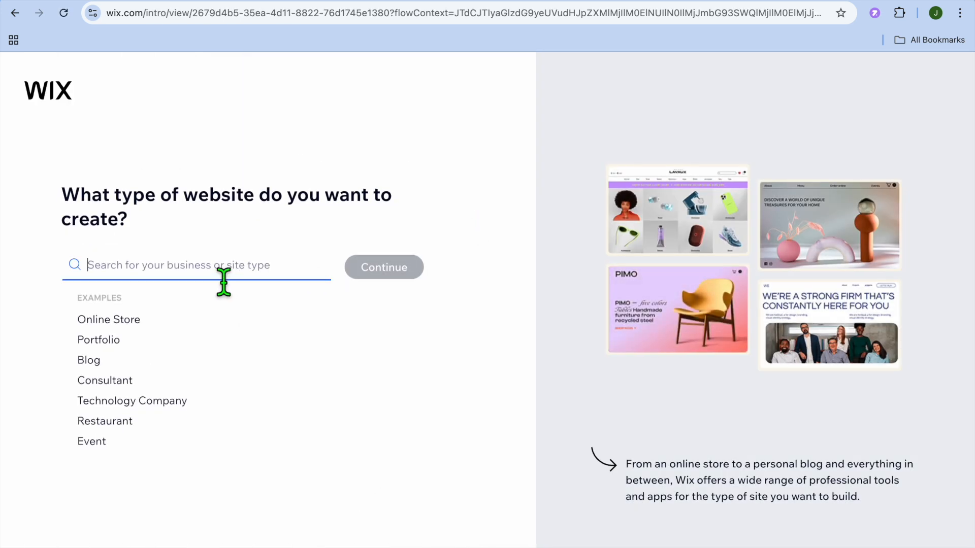
Set the website type to Notary Office and continue to the business setup.
{"action": "type", "text": "n"}
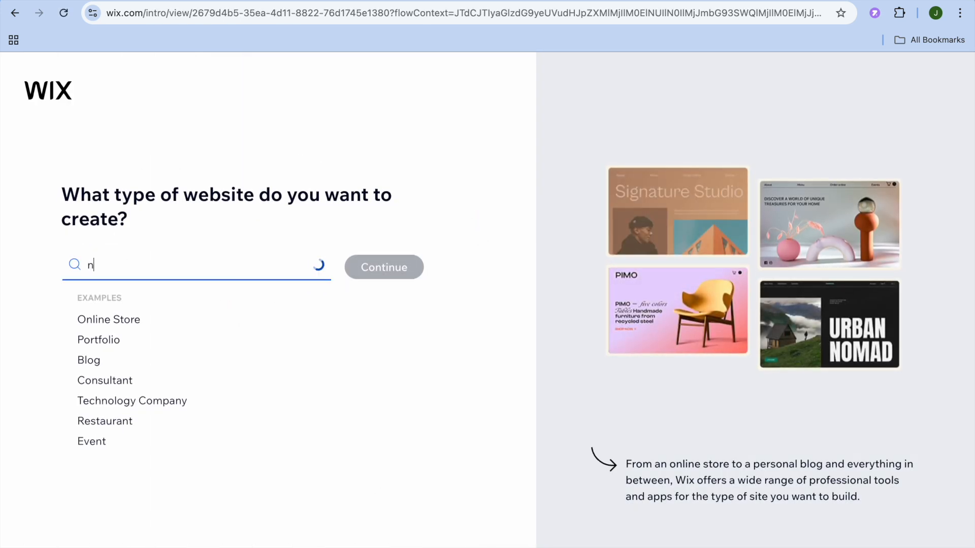
{"action": "type", "text": "ot"}
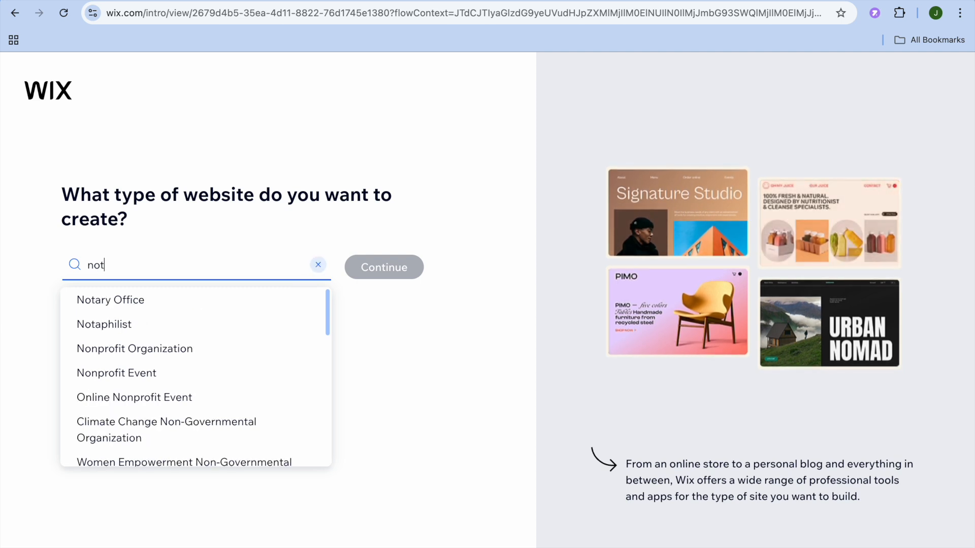
{"action": "left_click", "coordinate": [152, 302]}
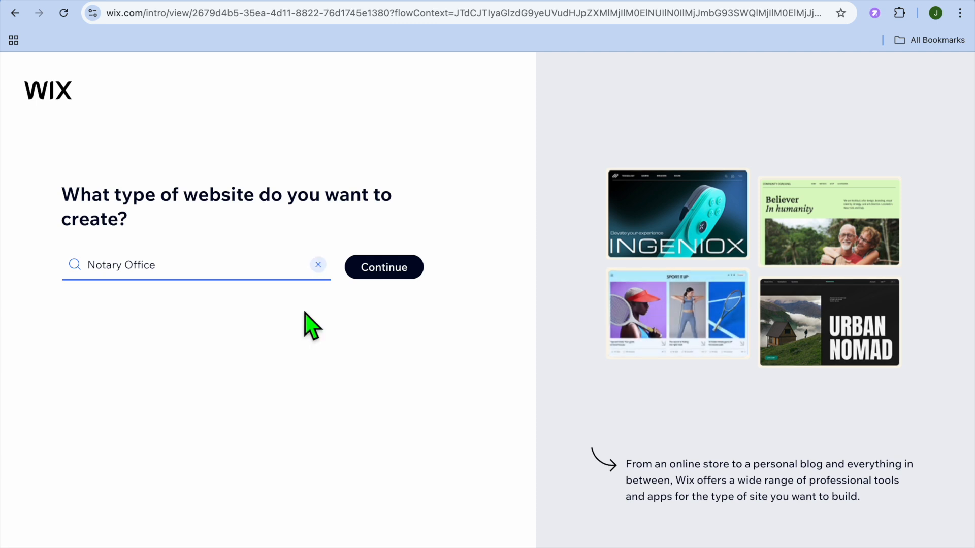
{"action": "left_click", "coordinate": [394, 279]}
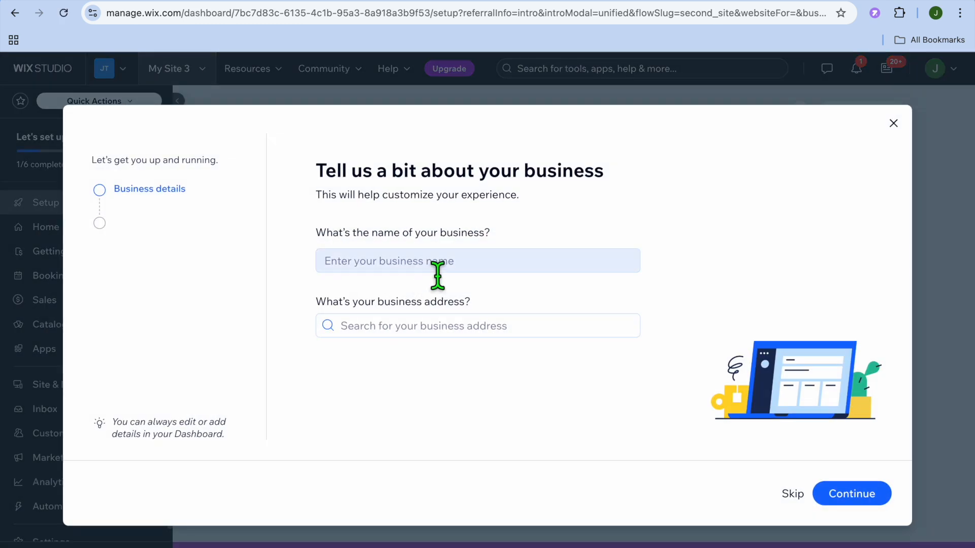
Enter "notarty" as the business name and continue with the address left blank.
{"action": "left_click", "coordinate": [435, 274]}
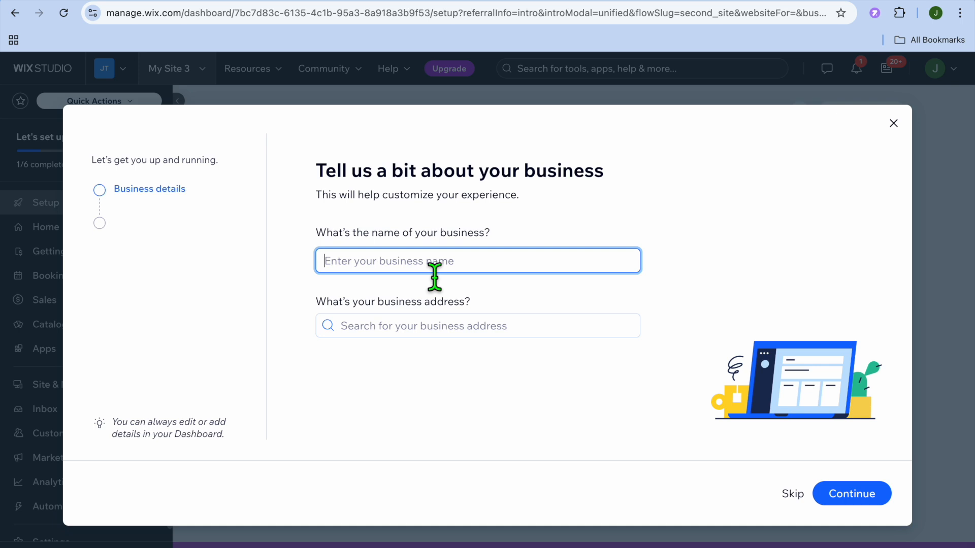
{"action": "type", "text": "notarty"}
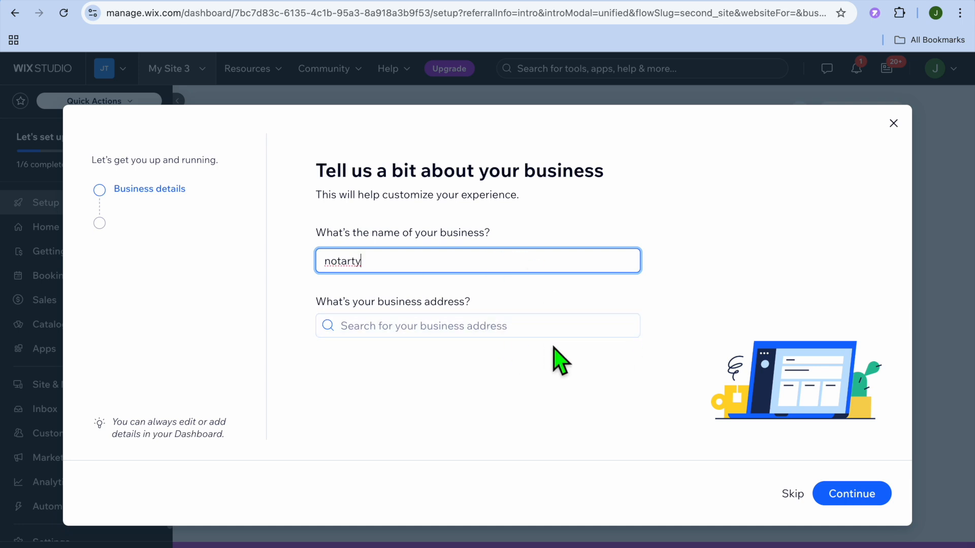
{"action": "left_click", "coordinate": [853, 494]}
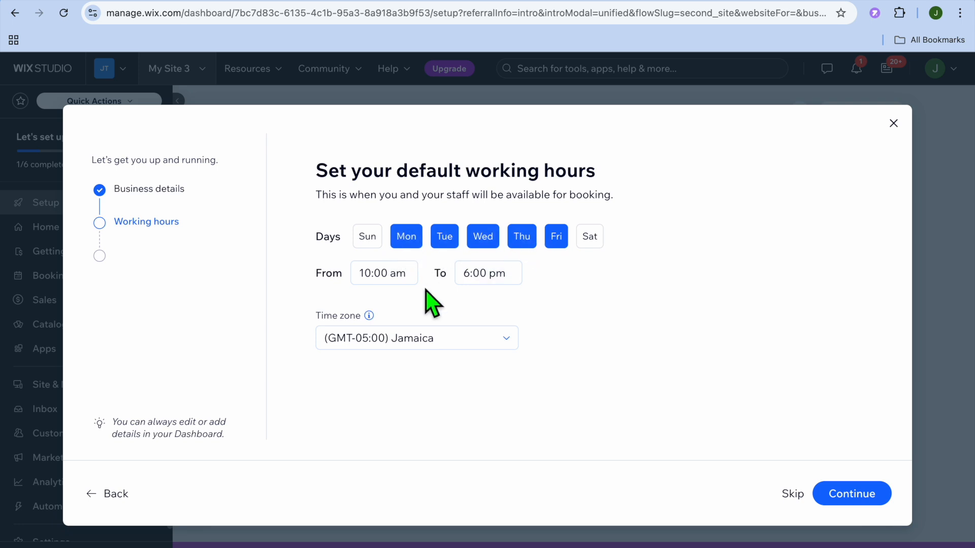
Set the default working hours to start at 11:00 am and continue to the services setup.
{"action": "left_click", "coordinate": [394, 281]}
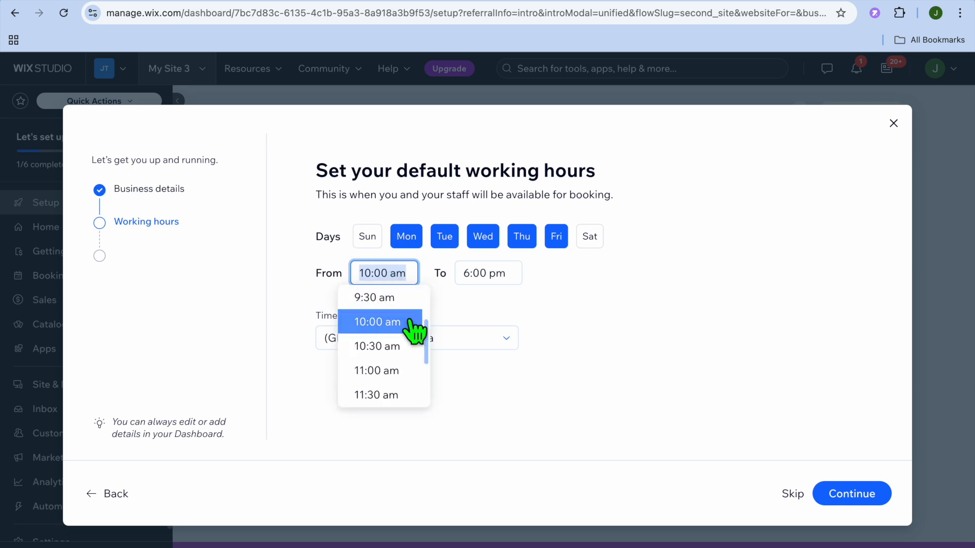
{"action": "left_click", "coordinate": [401, 373]}
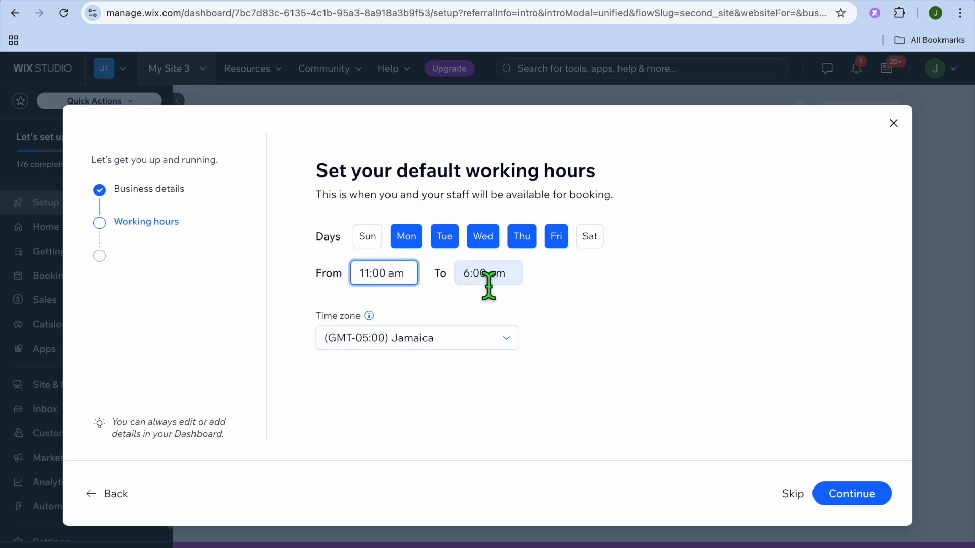
{"action": "left_click", "coordinate": [855, 490]}
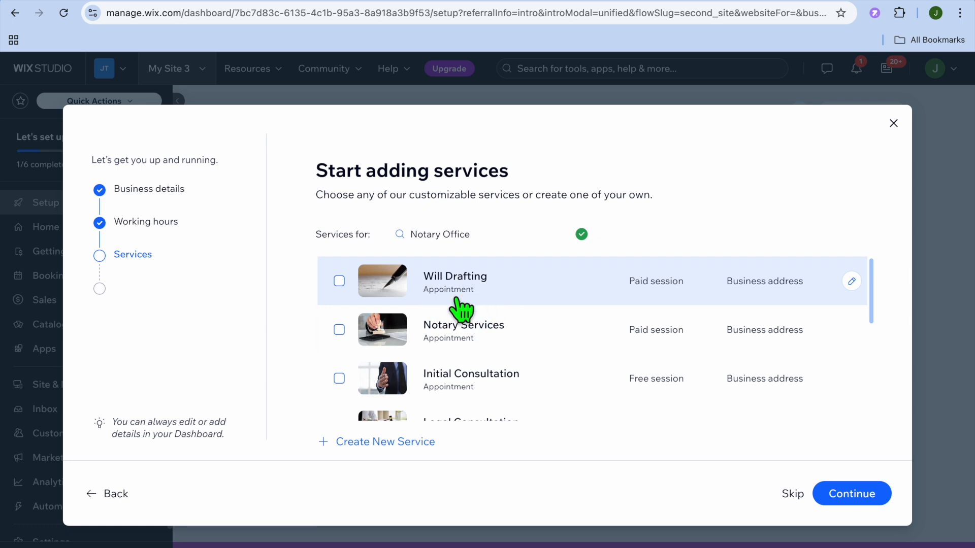
Add the Will Drafting, Notary Services and Initial Consultation services from the Notary Office suggestions and continue.
{"action": "left_click", "coordinate": [339, 282]}
{"action": "left_click", "coordinate": [339, 330]}
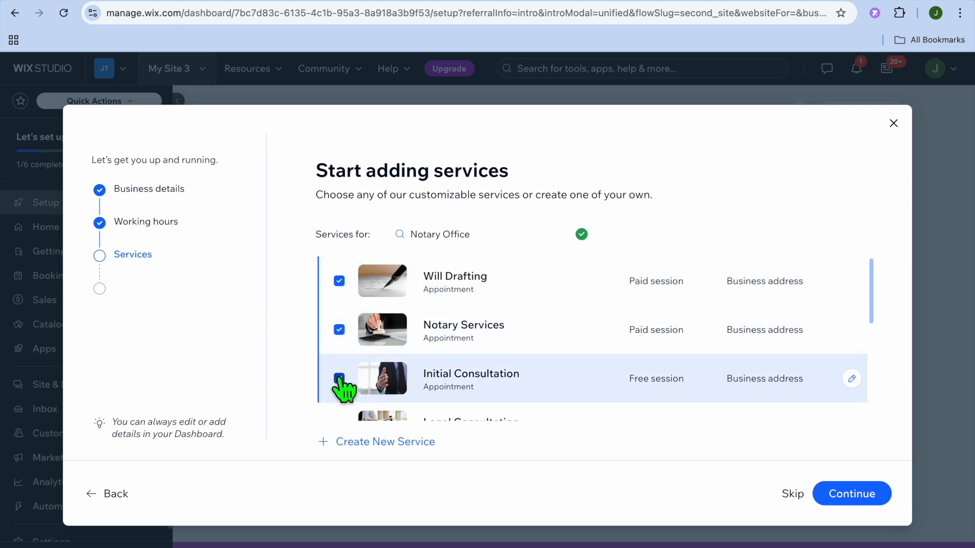
{"action": "scroll", "coordinate": [387, 325], "scroll_direction": "down", "scroll_amount": 3}
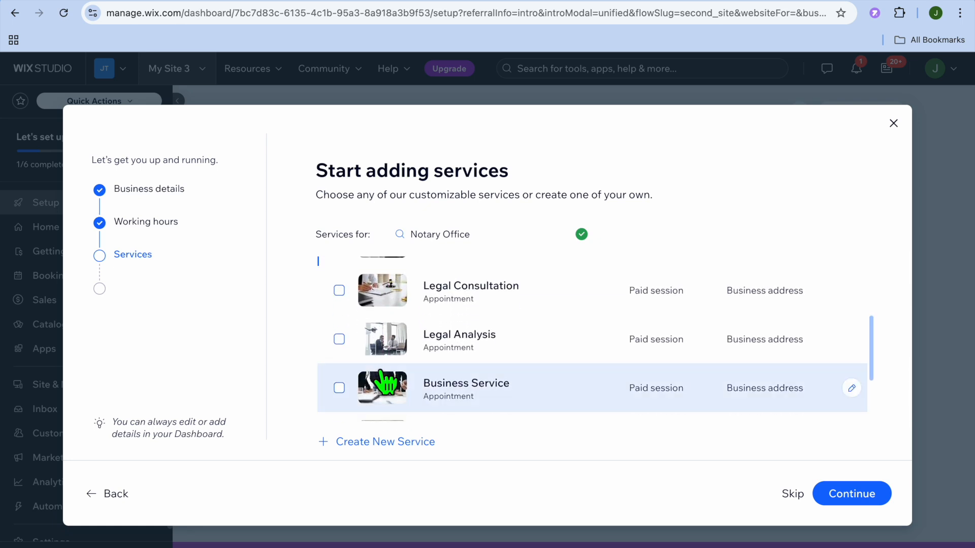
{"action": "scroll", "coordinate": [390, 368], "scroll_direction": "down", "scroll_amount": 1}
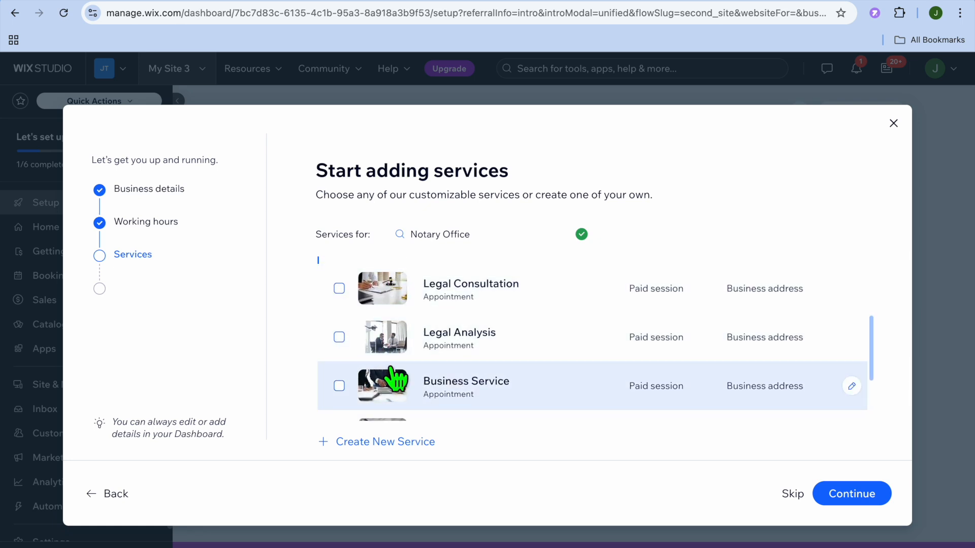
{"action": "scroll", "coordinate": [396, 379], "scroll_direction": "down", "scroll_amount": 2}
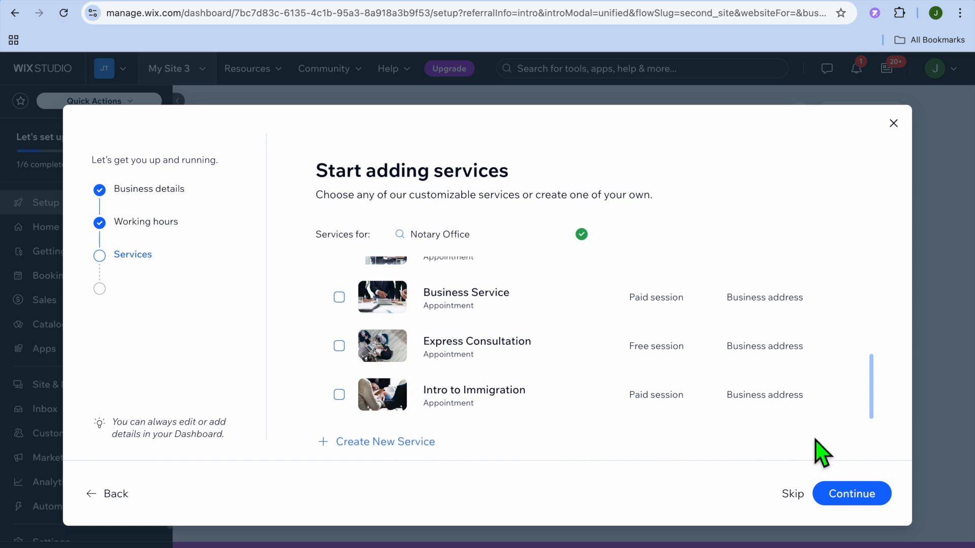
{"action": "left_click", "coordinate": [860, 503]}
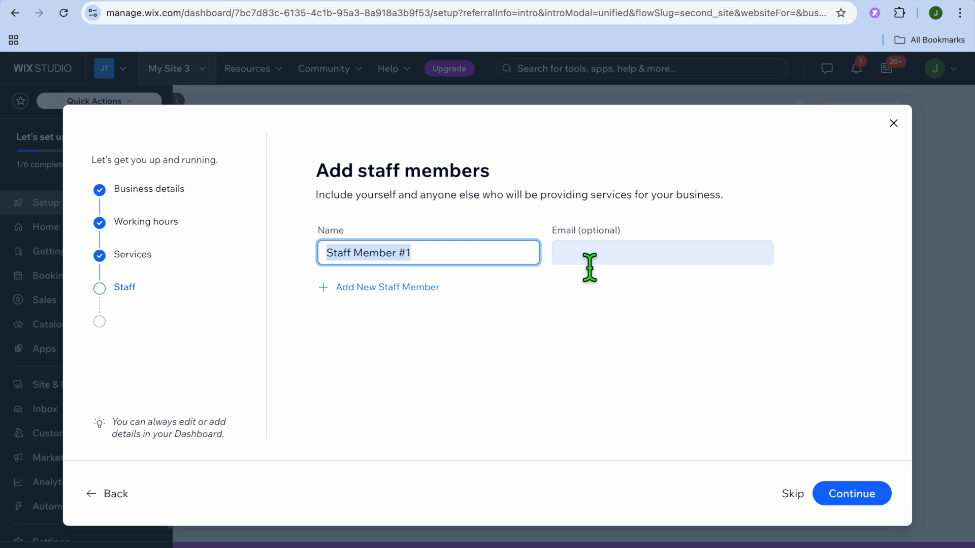
Finish the business setup with the default staff member and no extra tools, and continue to the dashboard.
{"action": "left_click", "coordinate": [845, 492]}
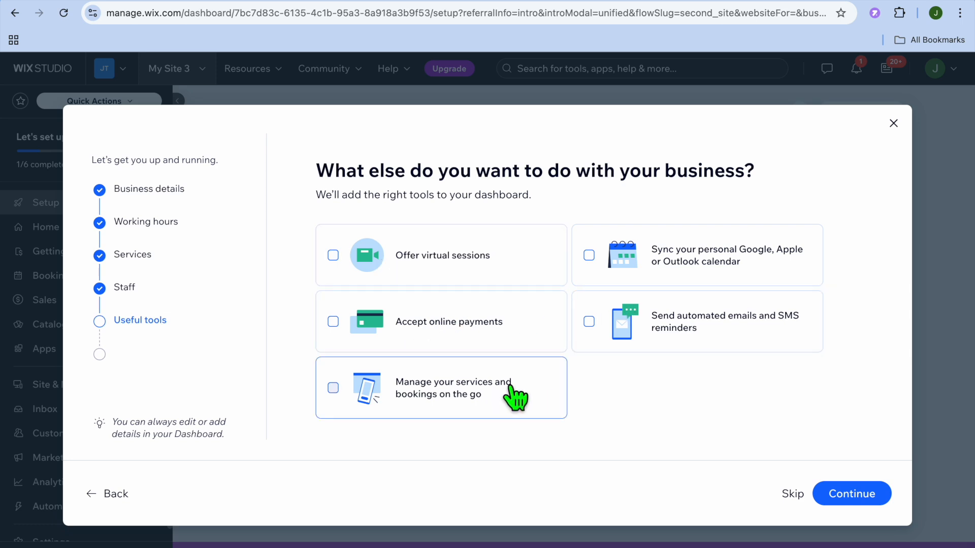
{"action": "left_click", "coordinate": [856, 495]}
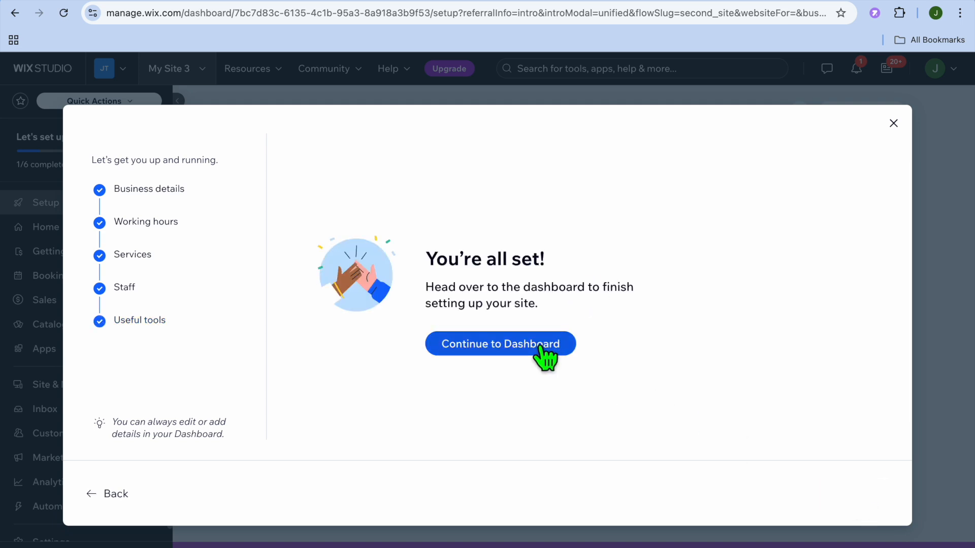
{"action": "left_click", "coordinate": [539, 347]}
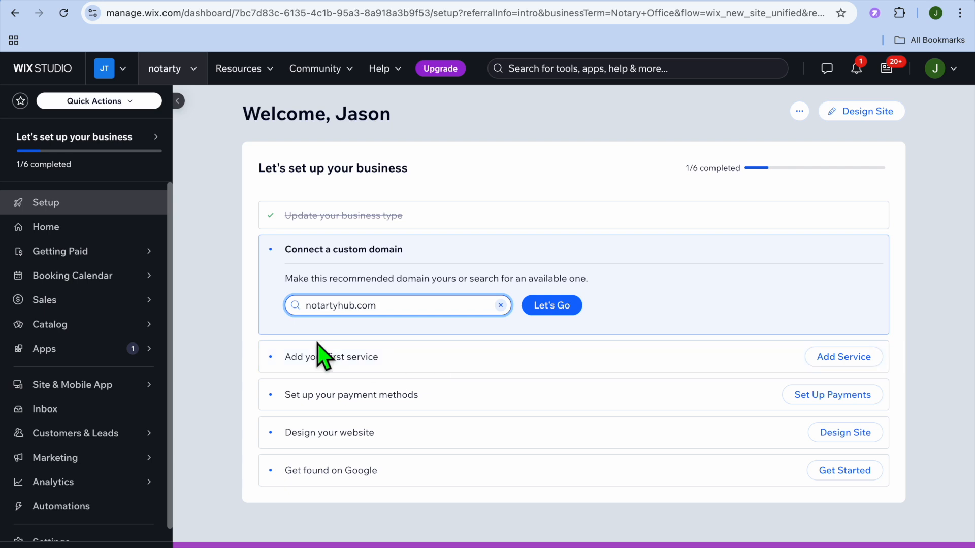
Open the Initial Consultation service for editing from the catalog's booking services list.
{"action": "mouse_move", "coordinate": [128, 326]}
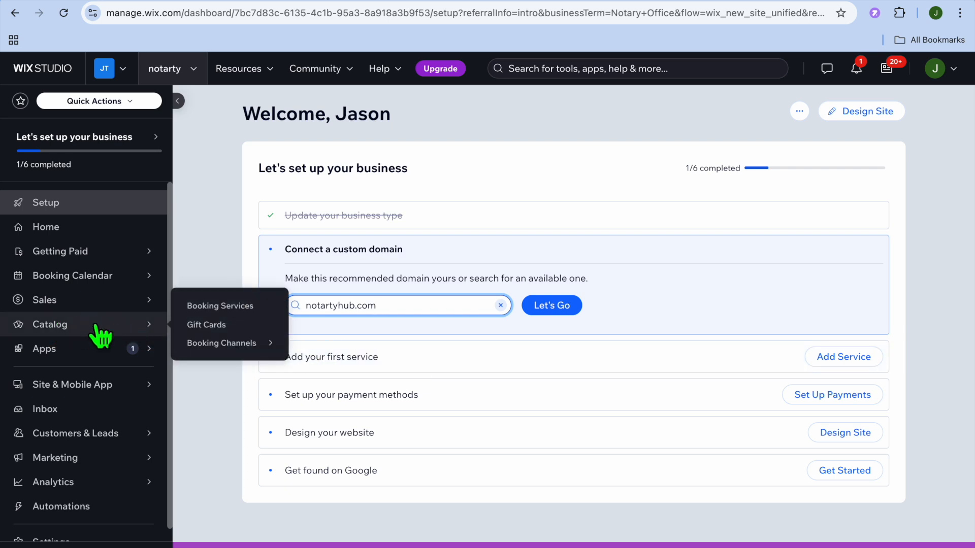
{"action": "left_click", "coordinate": [220, 305]}
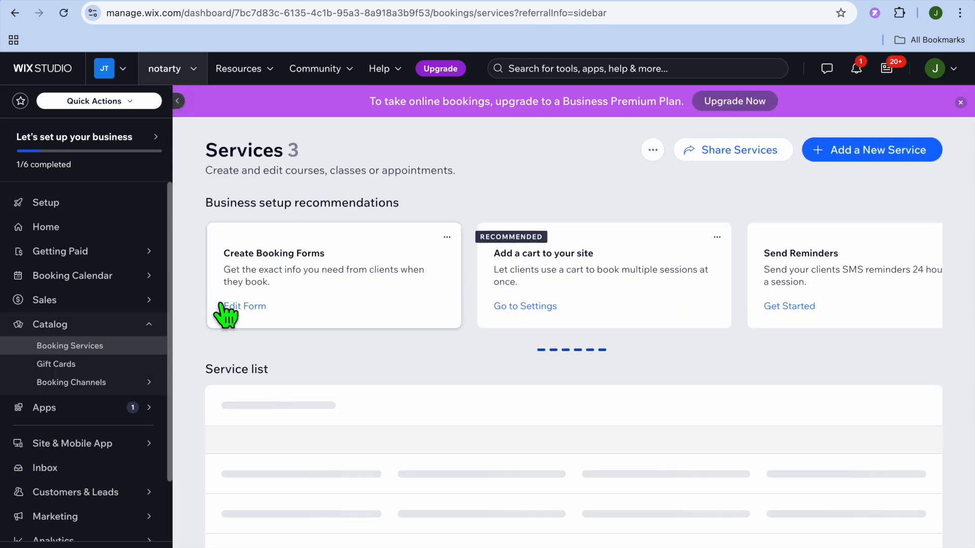
{"action": "scroll", "coordinate": [430, 363], "scroll_direction": "down", "scroll_amount": 1}
{"action": "scroll", "coordinate": [430, 363], "scroll_direction": "down", "scroll_amount": 3}
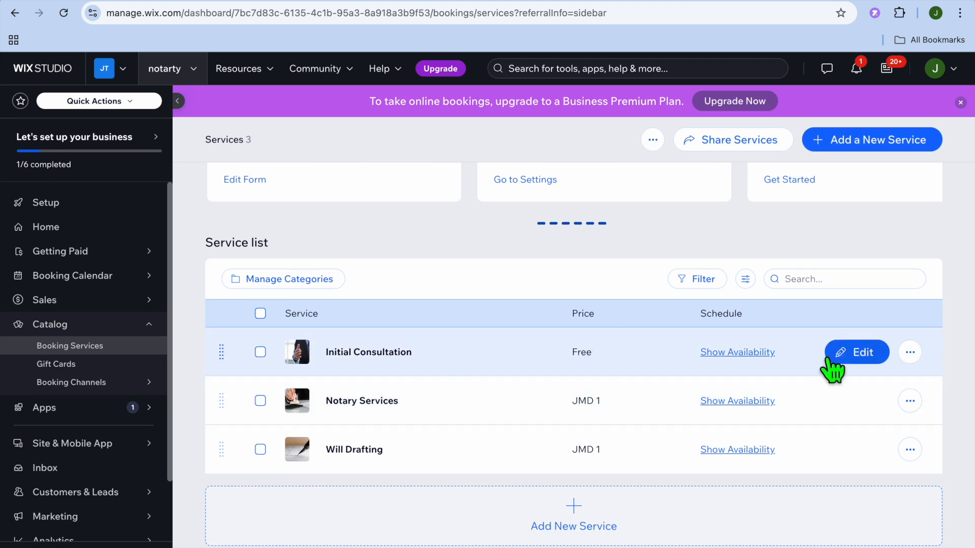
{"action": "left_click", "coordinate": [855, 358]}
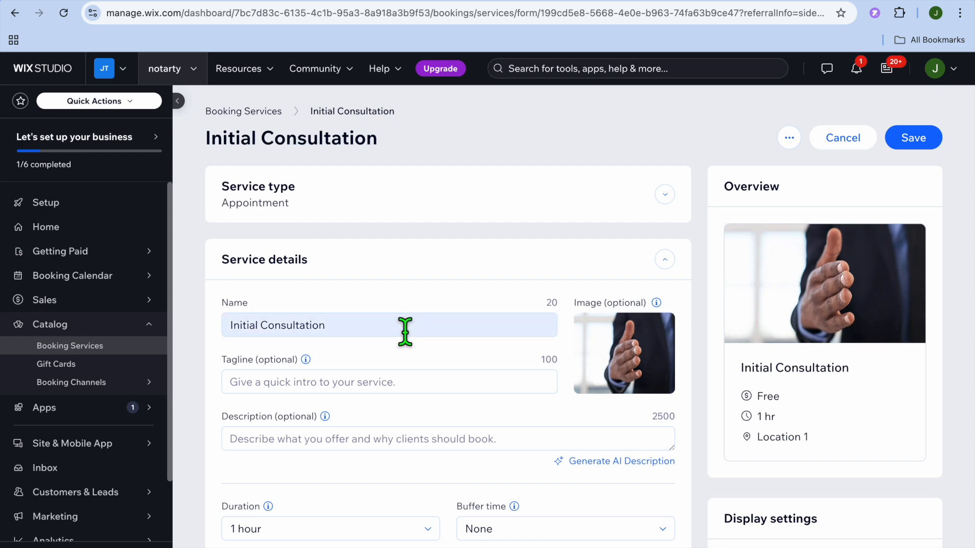
Examine the Initial Consultation's details, price type options, location and staff settings, and leave the service without saving.
{"action": "scroll", "coordinate": [404, 332], "scroll_direction": "down", "scroll_amount": 4}
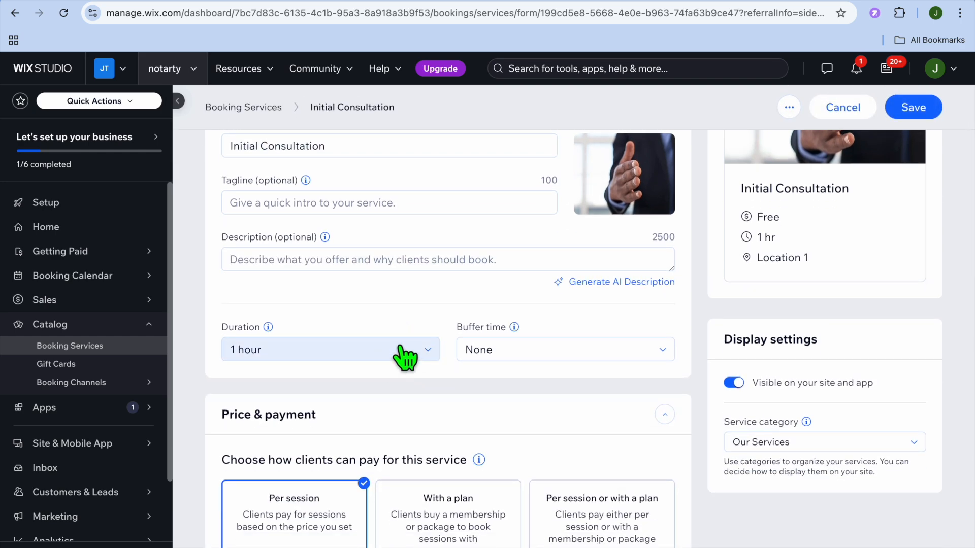
{"action": "scroll", "coordinate": [400, 347], "scroll_direction": "down", "scroll_amount": 6}
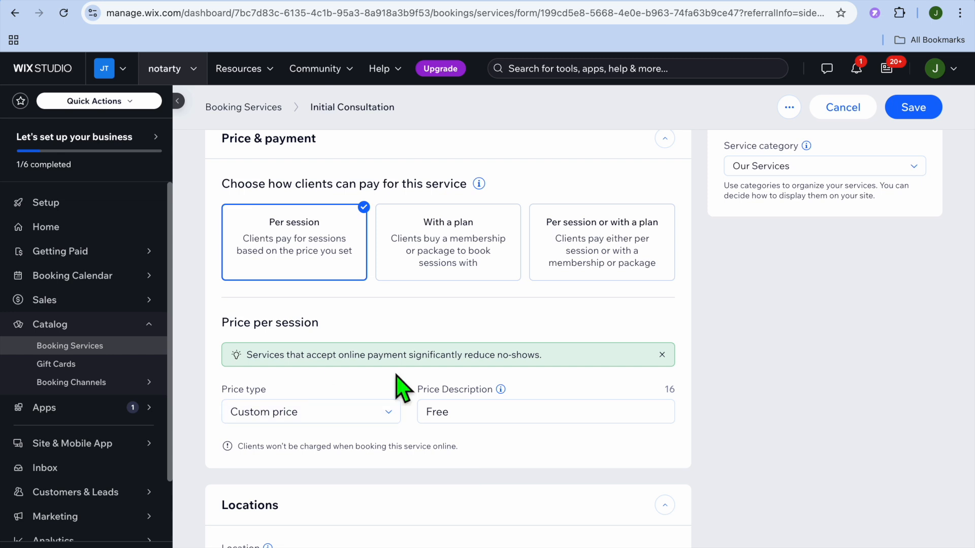
{"action": "double_click", "coordinate": [493, 424]}
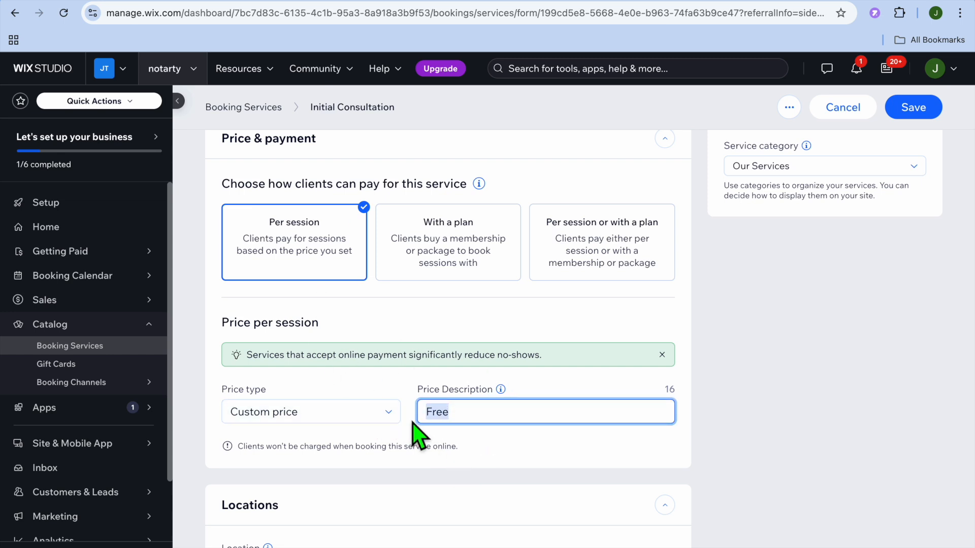
{"action": "left_click", "coordinate": [372, 427]}
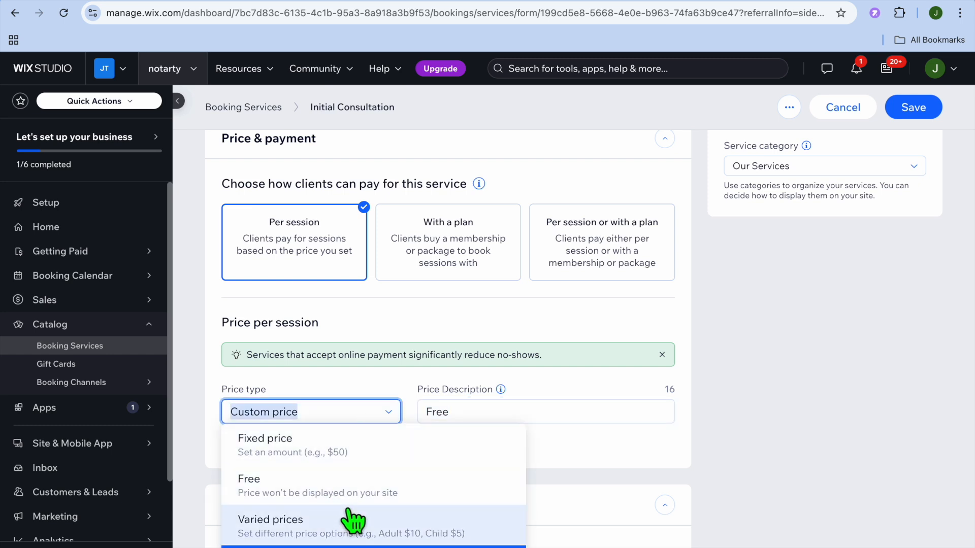
{"action": "left_click", "coordinate": [379, 414]}
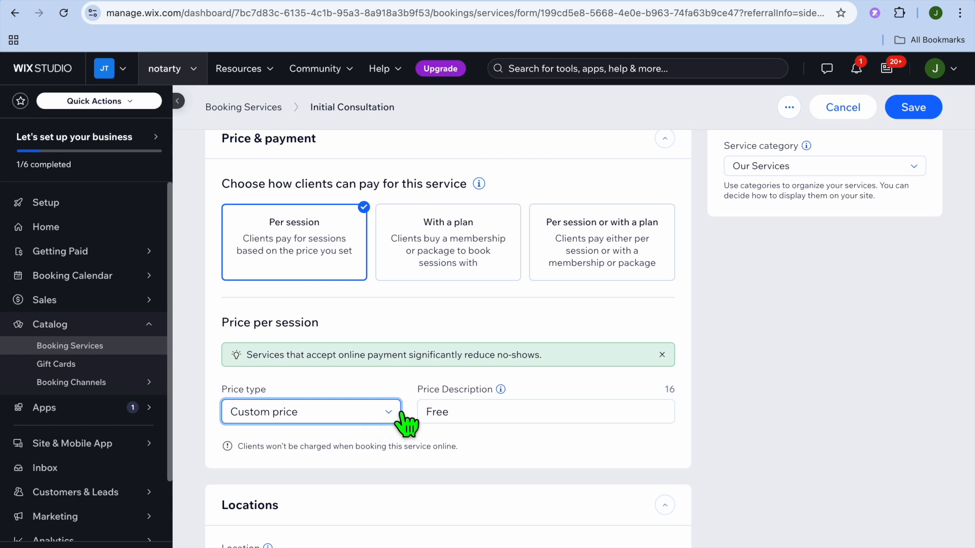
{"action": "scroll", "coordinate": [480, 464], "scroll_direction": "down", "scroll_amount": 5}
{"action": "scroll", "coordinate": [480, 464], "scroll_direction": "down", "scroll_amount": 1}
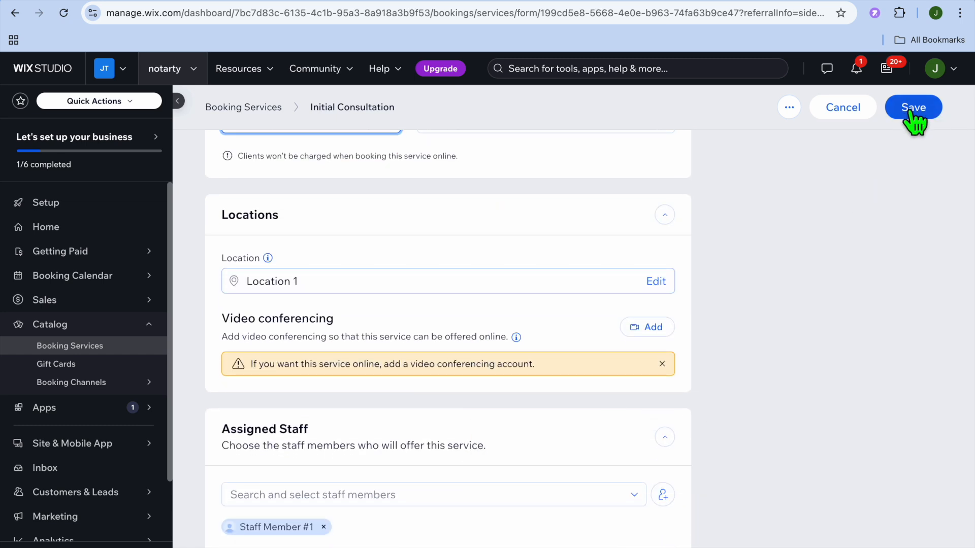
{"action": "left_click", "coordinate": [835, 111]}
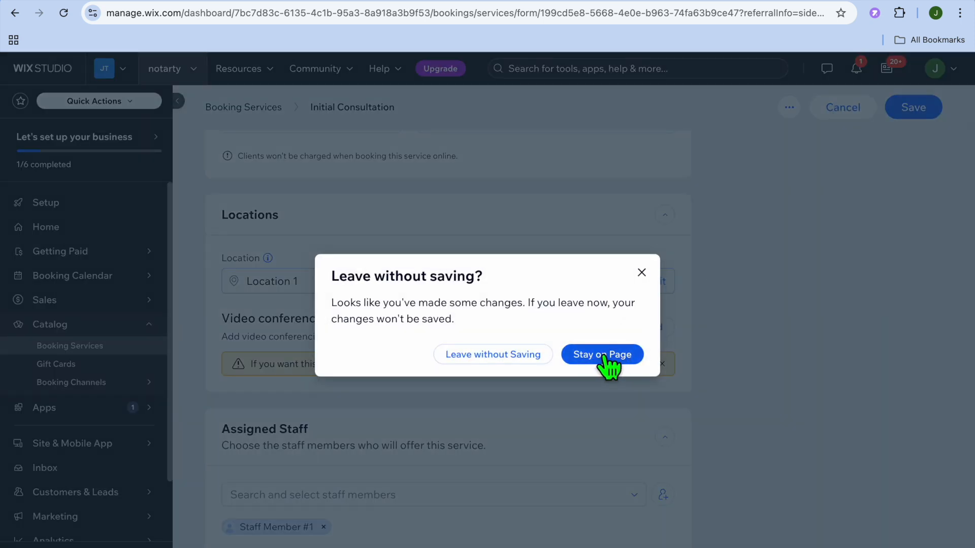
{"action": "left_click", "coordinate": [535, 357]}
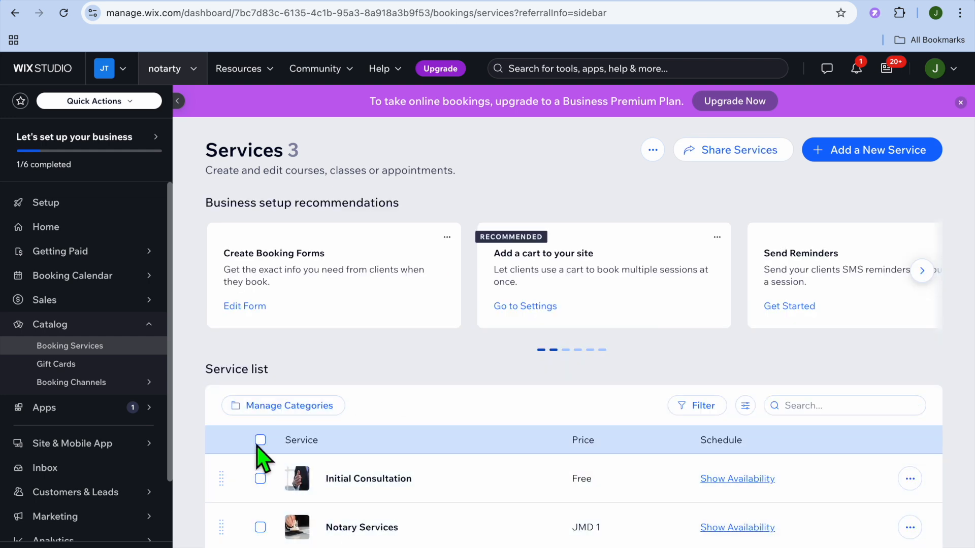
Open the booking calendar to view its weekly schedule and dismiss the waitlist tip.
{"action": "mouse_move", "coordinate": [96, 284]}
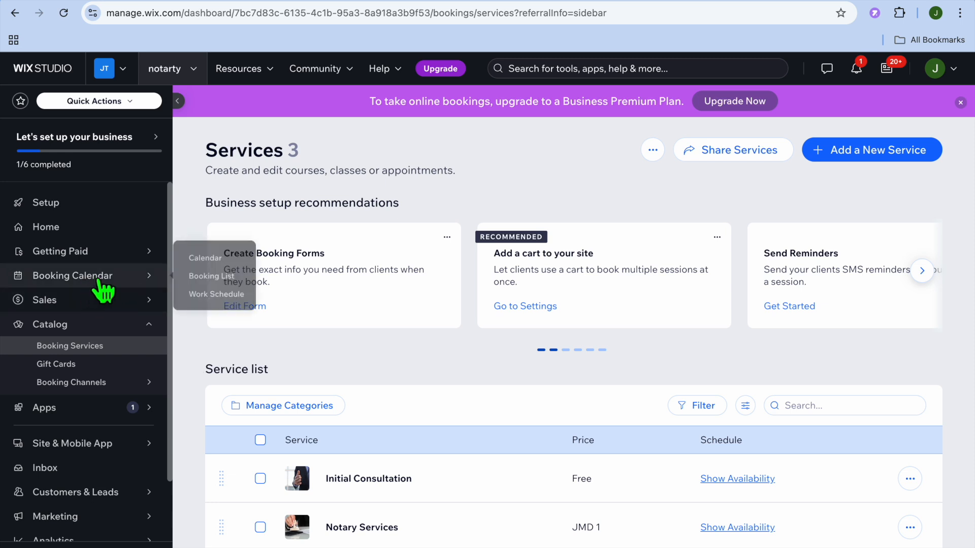
{"action": "left_click", "coordinate": [94, 284]}
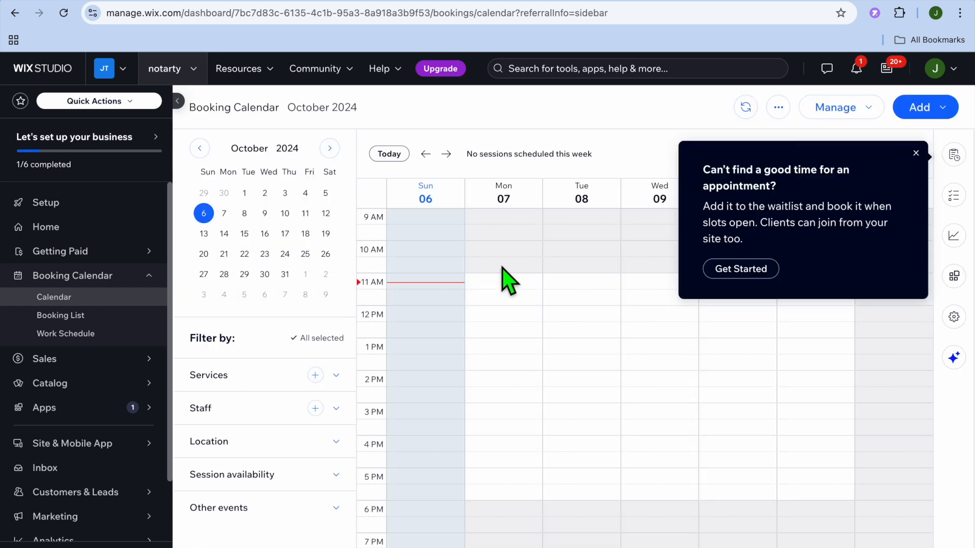
{"action": "left_click", "coordinate": [916, 153]}
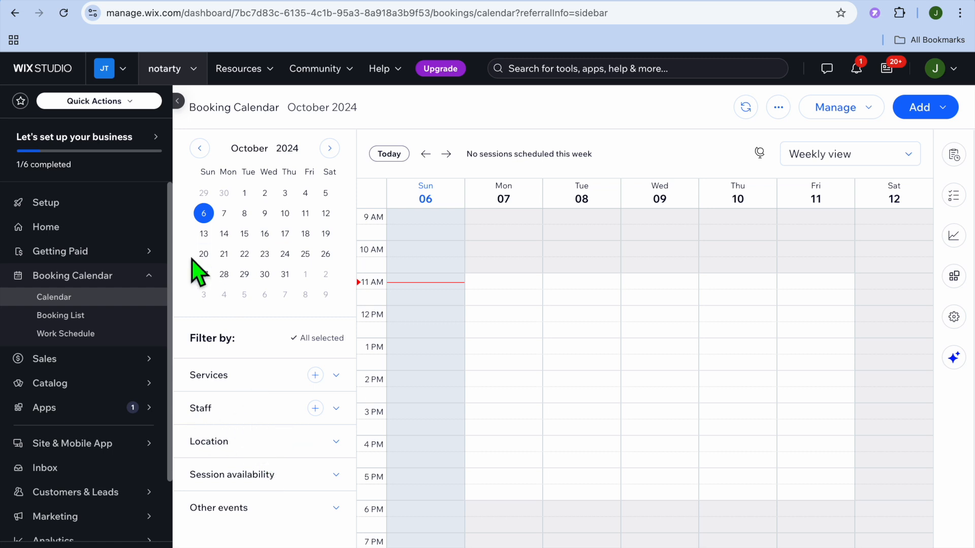
Start designing the site from the business setup checklist and choose to customize a template.
{"action": "left_click", "coordinate": [85, 206]}
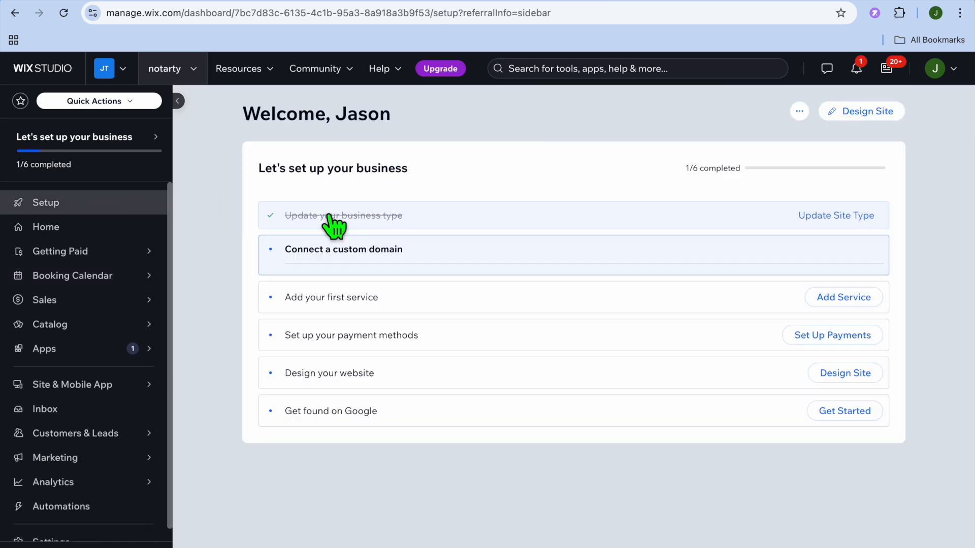
{"action": "left_click", "coordinate": [867, 116]}
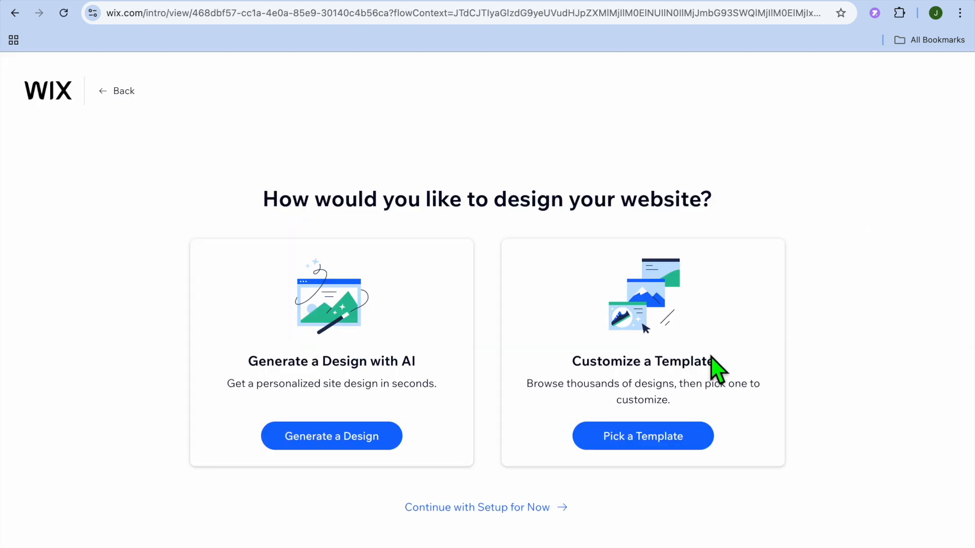
{"action": "left_click", "coordinate": [644, 443]}
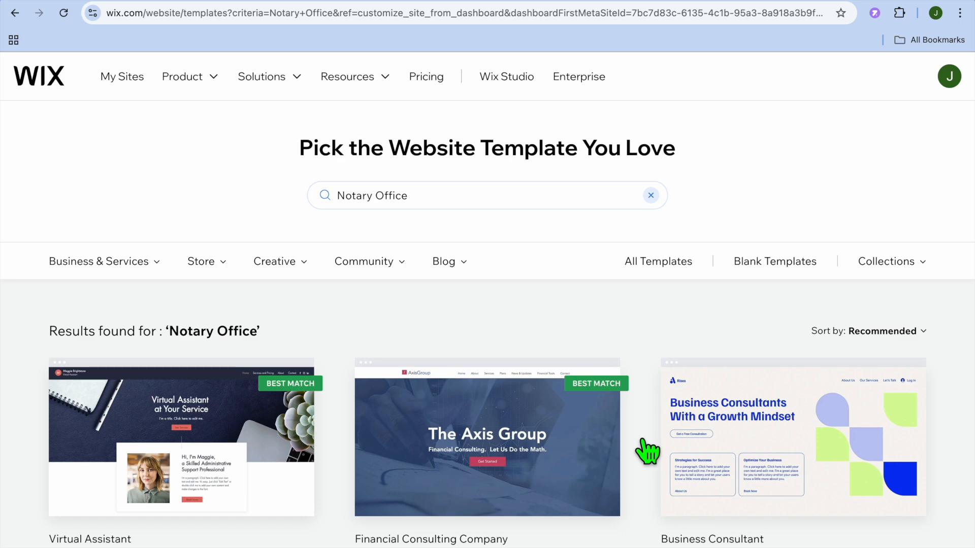
Browse the Notary Office template results and open the Virtual Assistant template for editing.
{"action": "scroll", "coordinate": [647, 452], "scroll_direction": "down", "scroll_amount": 5}
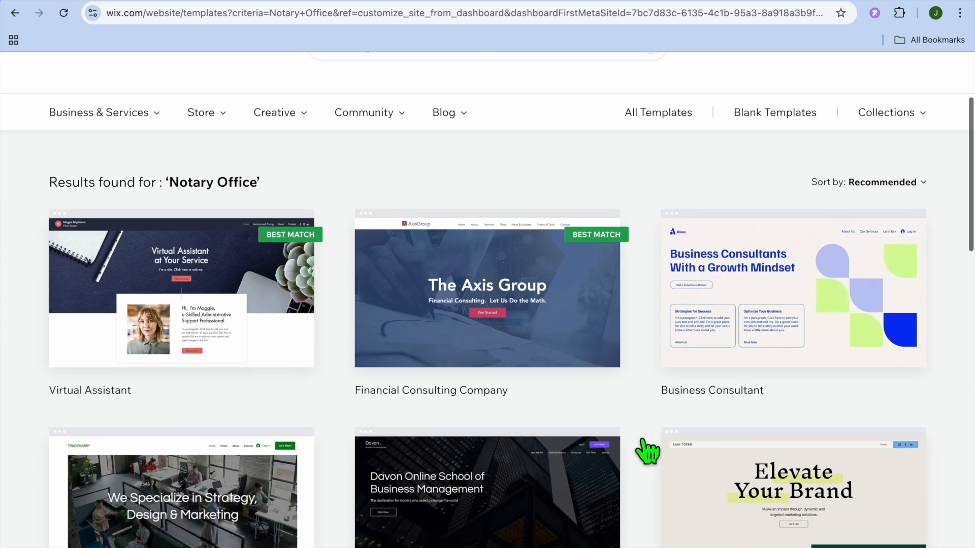
{"action": "scroll", "coordinate": [647, 452], "scroll_direction": "down", "scroll_amount": 7}
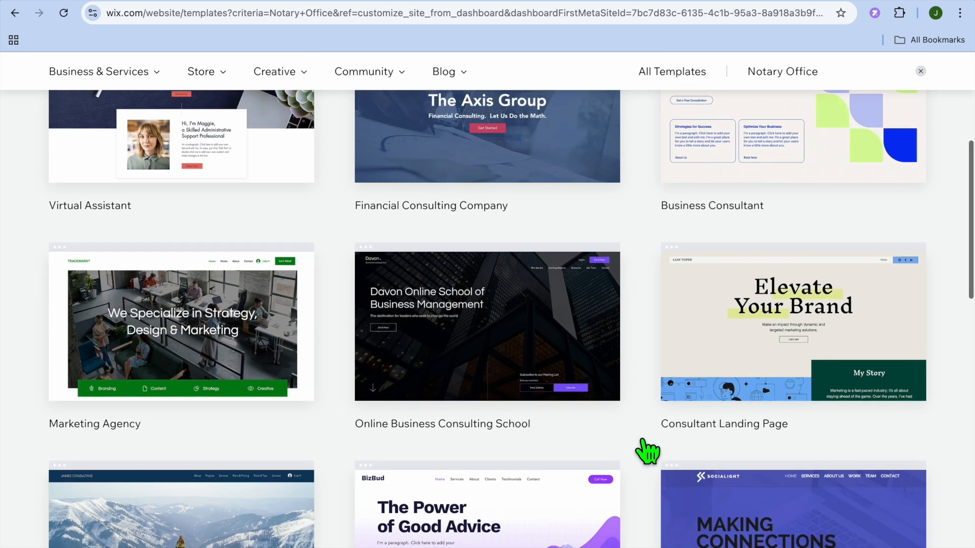
{"action": "scroll", "coordinate": [648, 451], "scroll_direction": "down", "scroll_amount": 6}
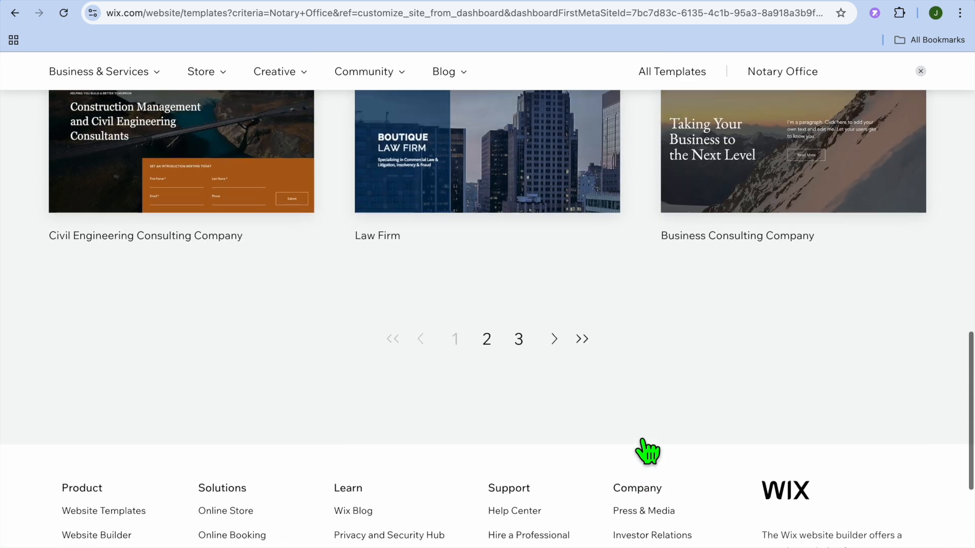
{"action": "scroll", "coordinate": [648, 452], "scroll_direction": "up", "scroll_amount": 18}
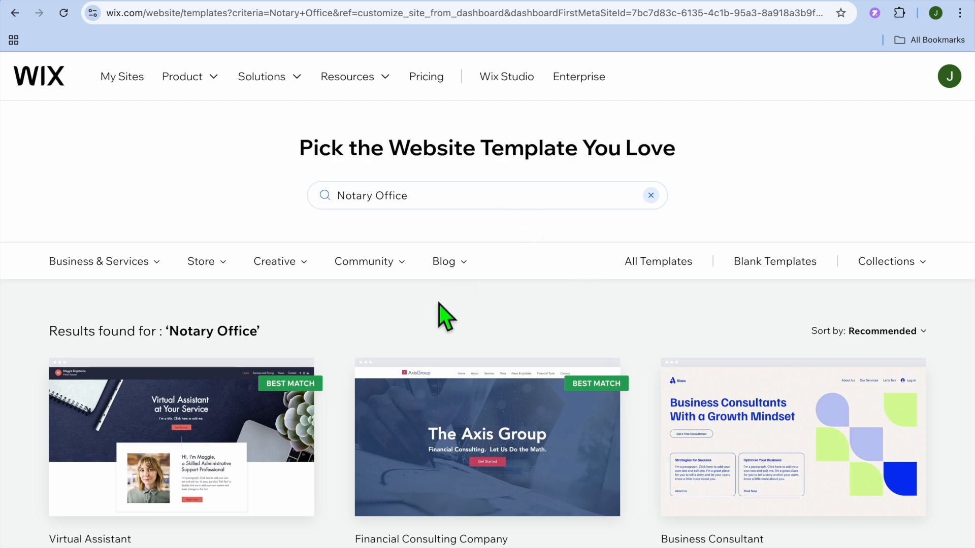
{"action": "scroll", "coordinate": [446, 317], "scroll_direction": "down", "scroll_amount": 3}
{"action": "mouse_move", "coordinate": [475, 350]}
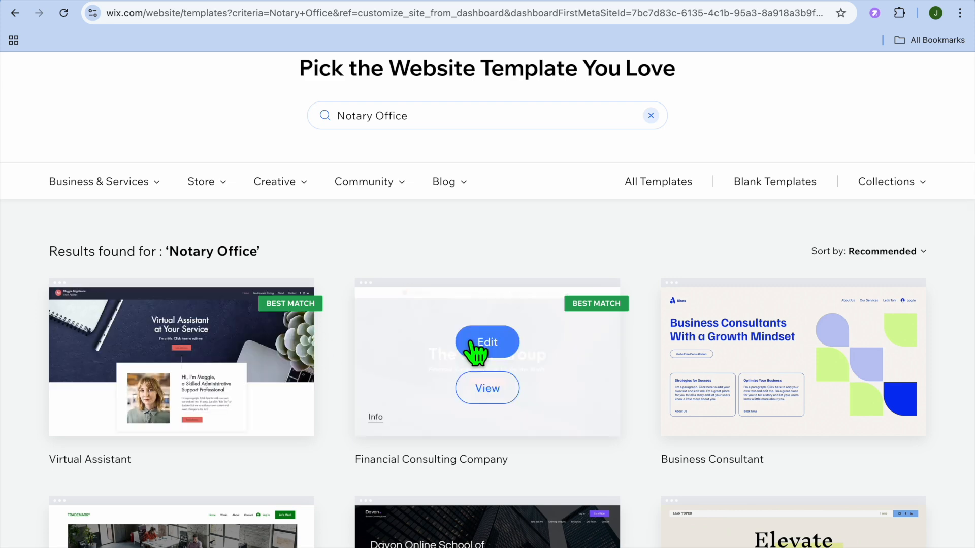
{"action": "mouse_move", "coordinate": [305, 362]}
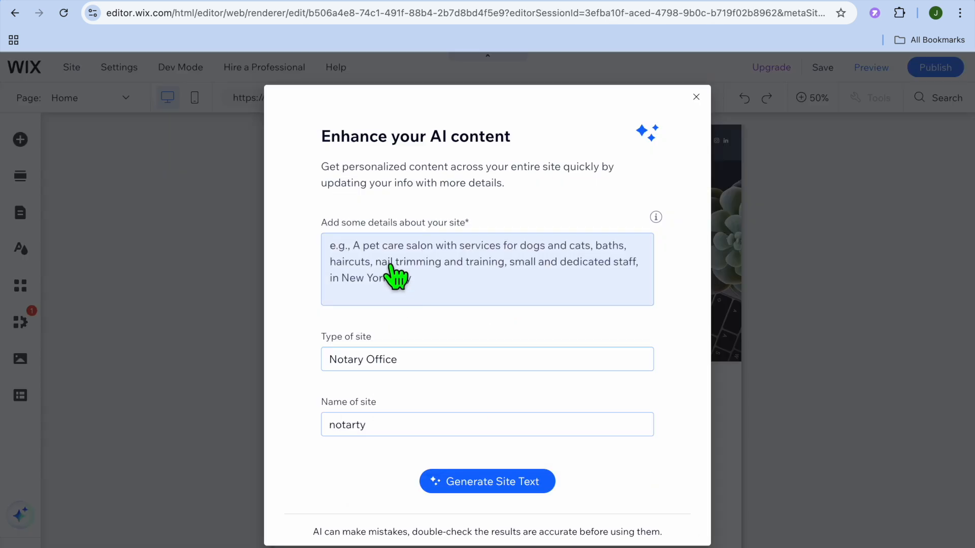
Dismiss the AI content enhancement dialog without entering site details and look over the home page at 100% zoom.
{"action": "left_click", "coordinate": [380, 263]}
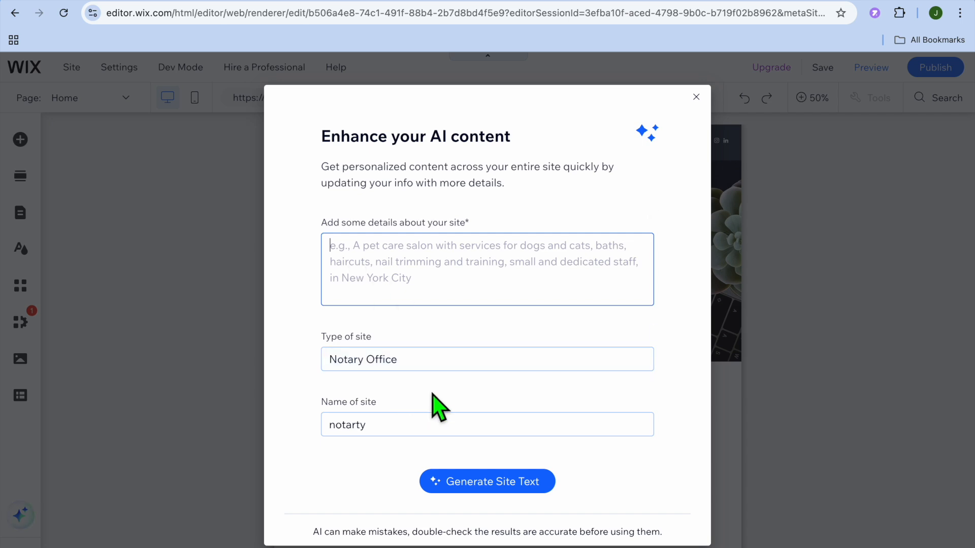
{"action": "left_click", "coordinate": [696, 97]}
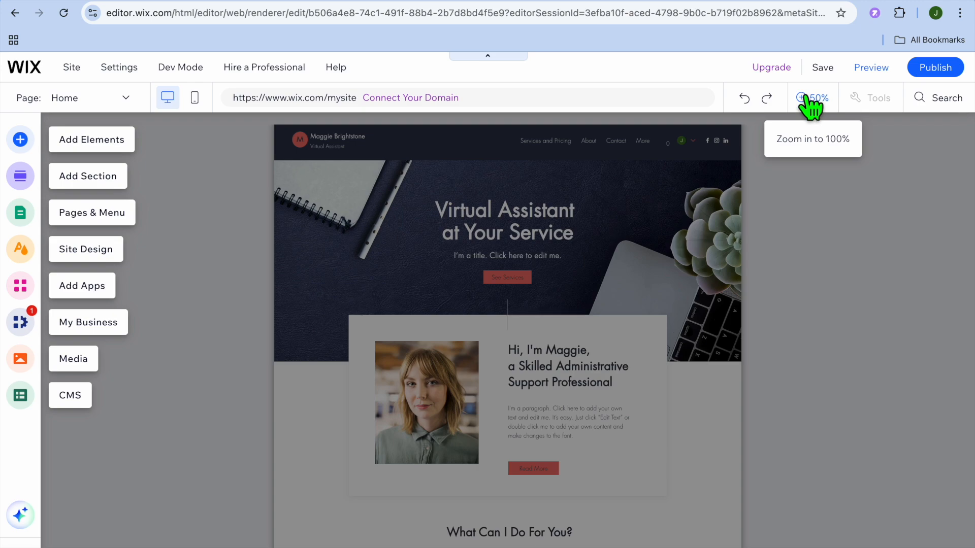
{"action": "left_click", "coordinate": [807, 99]}
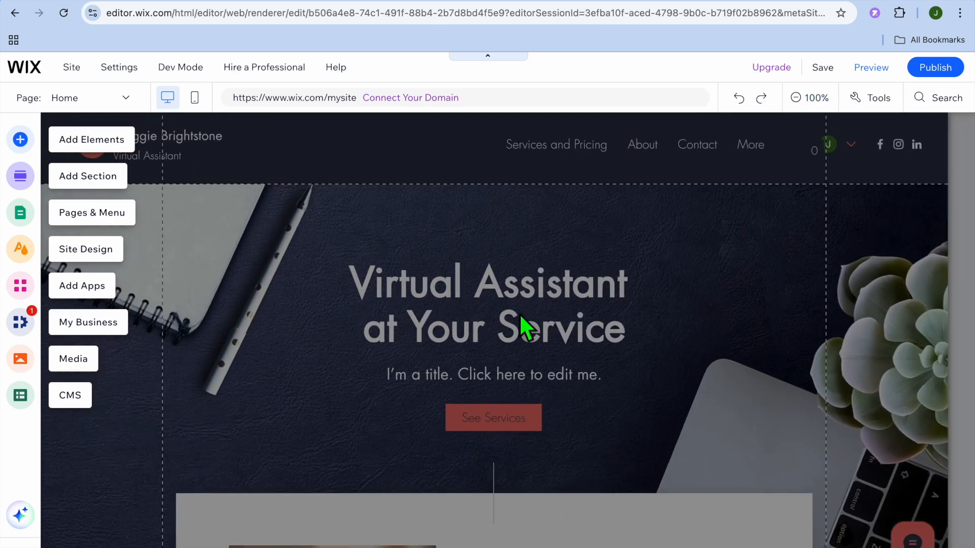
{"action": "scroll", "coordinate": [363, 315], "scroll_direction": "down", "scroll_amount": 5}
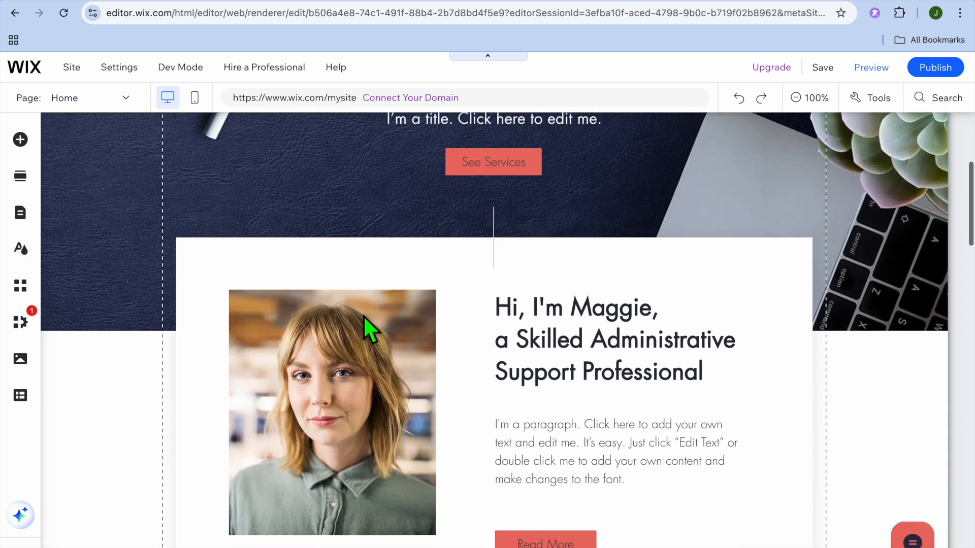
{"action": "scroll", "coordinate": [364, 315], "scroll_direction": "down", "scroll_amount": 8}
{"action": "scroll", "coordinate": [363, 315], "scroll_direction": "up", "scroll_amount": 12}
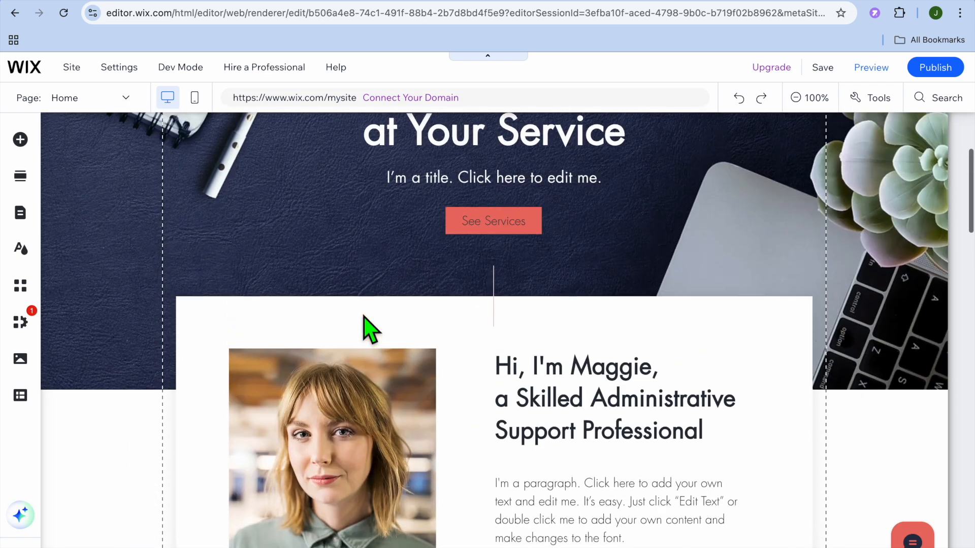
{"action": "scroll", "coordinate": [364, 315], "scroll_direction": "up", "scroll_amount": 2}
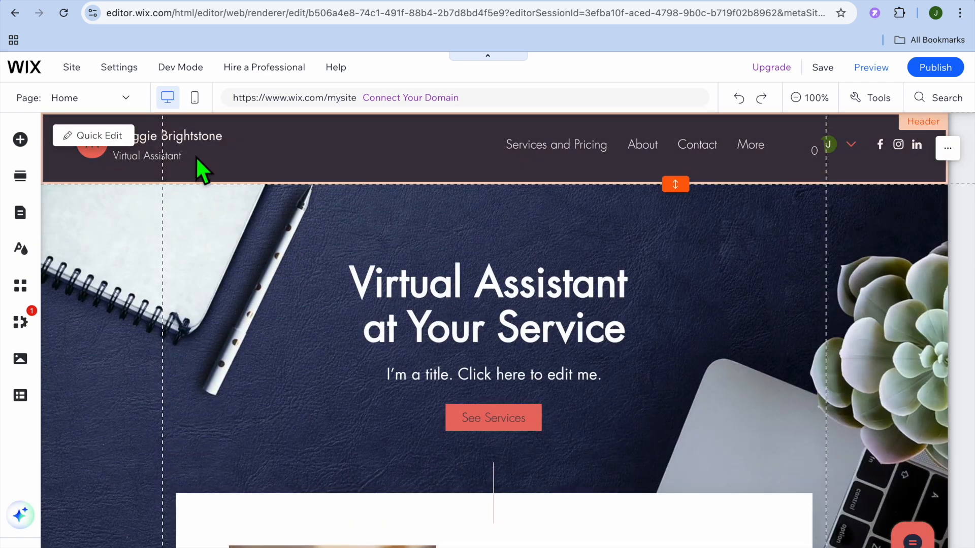
Replace the site name text in the header with "JASON TUTORIALS".
{"action": "left_click", "coordinate": [239, 154]}
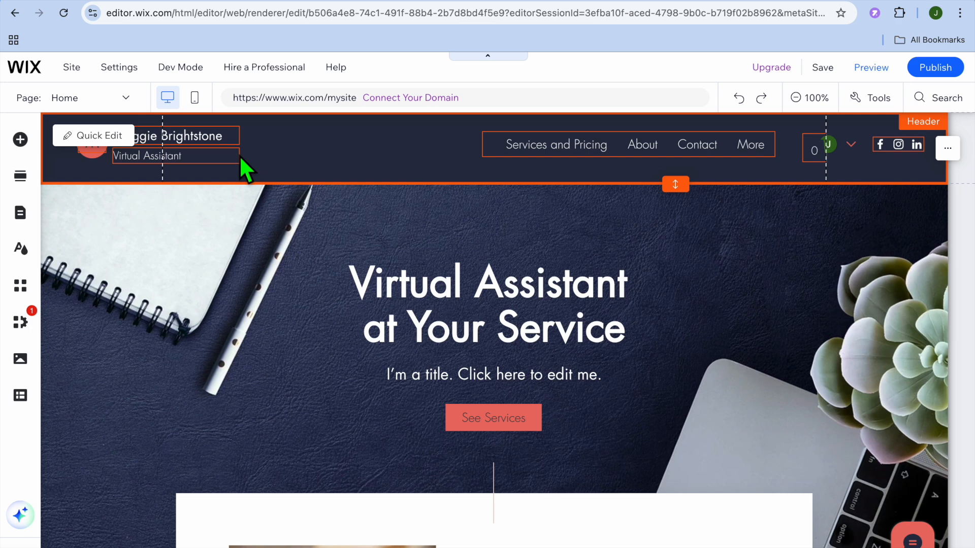
{"action": "left_click", "coordinate": [213, 139]}
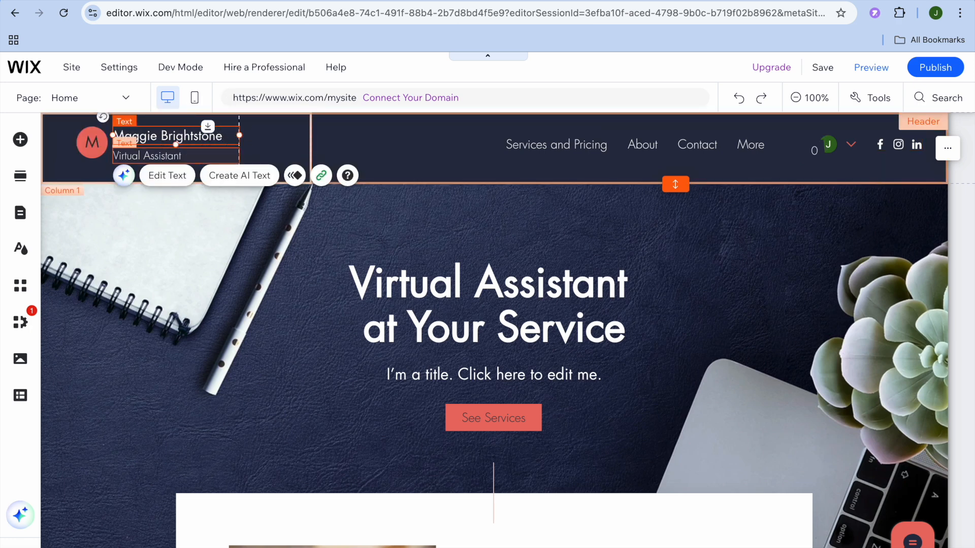
{"action": "left_click", "coordinate": [186, 178]}
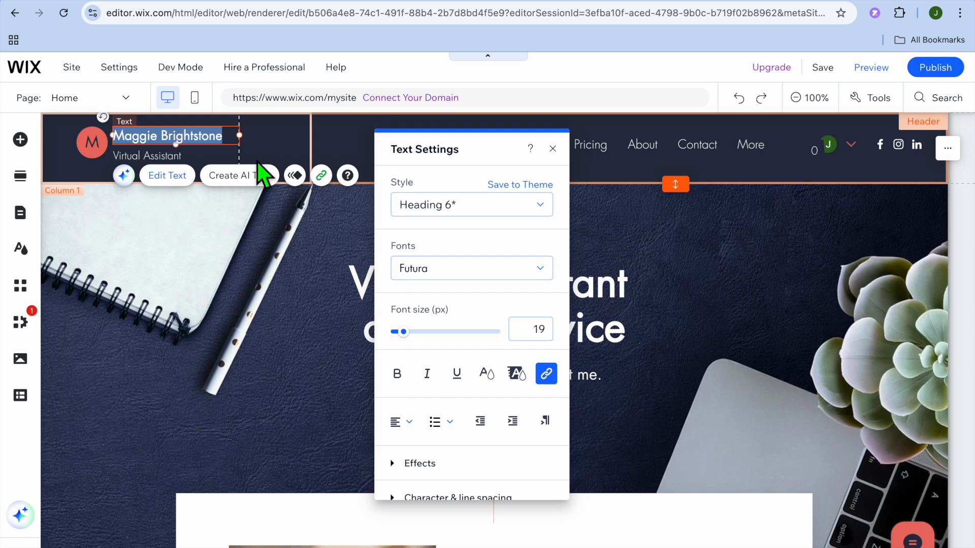
{"action": "key", "text": "BackSpace"}
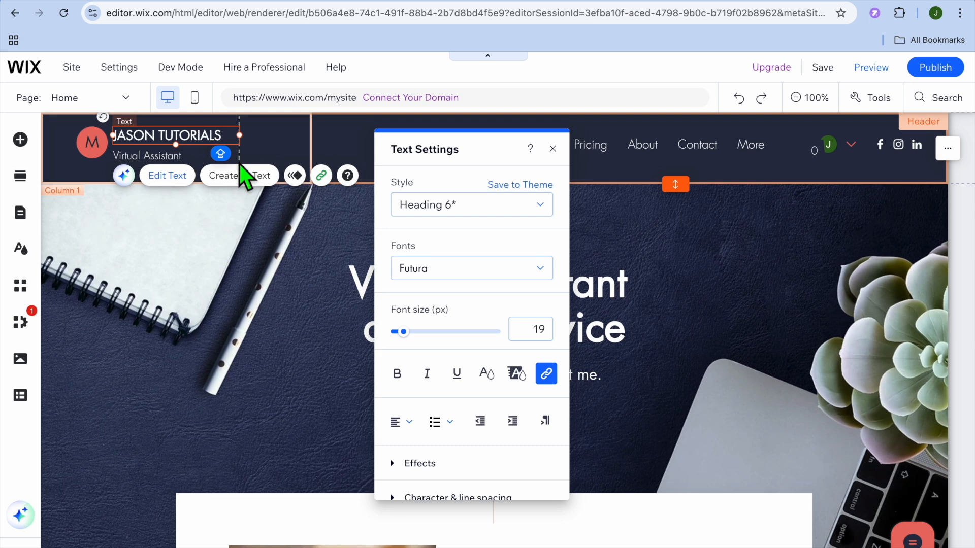
{"action": "left_click", "coordinate": [168, 159]}
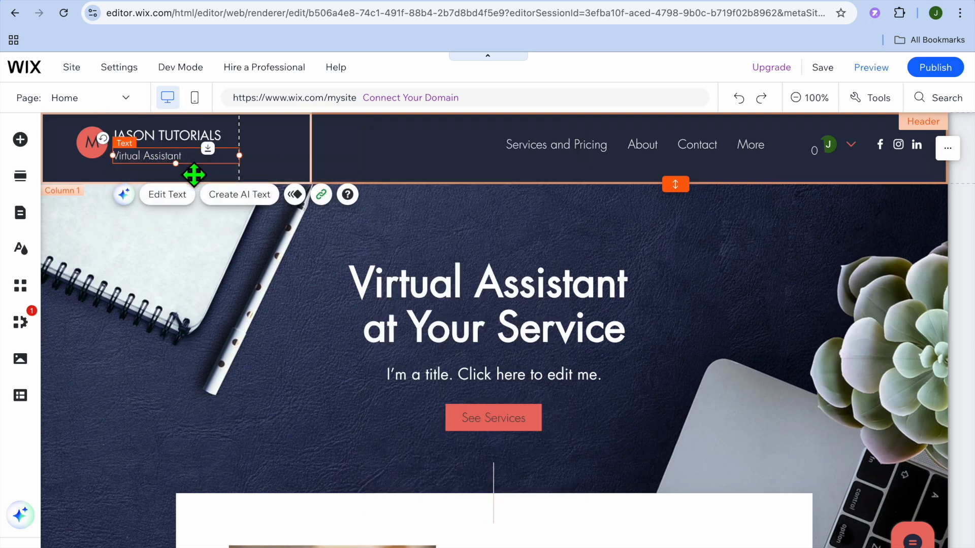
Change the letter in the header's round logo to "J".
{"action": "left_click", "coordinate": [101, 156]}
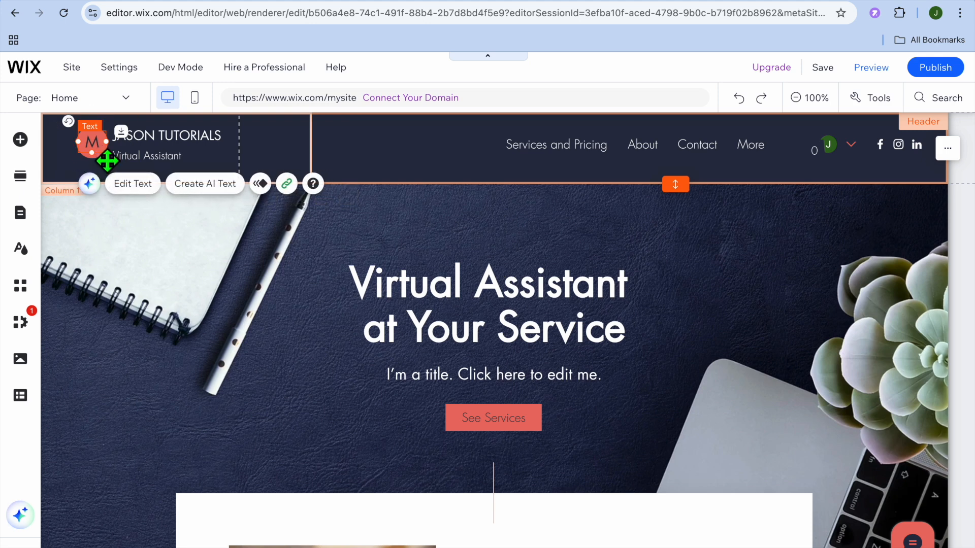
{"action": "left_click", "coordinate": [120, 184]}
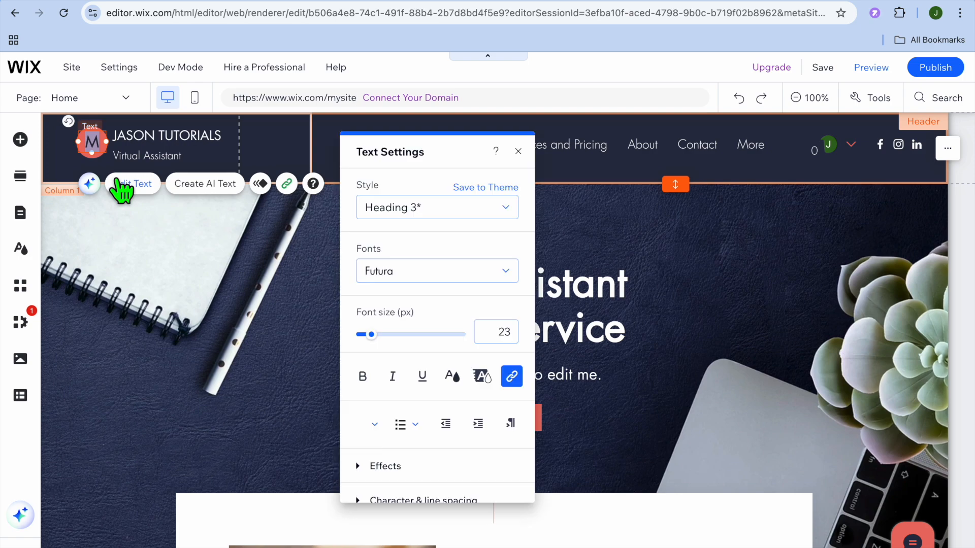
{"action": "type", "text": "J"}
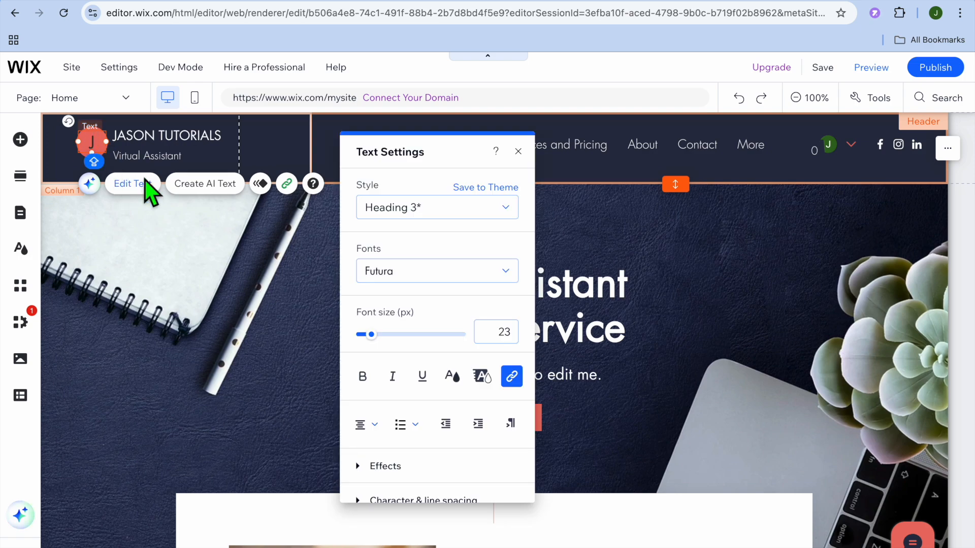
{"action": "left_click", "coordinate": [212, 242]}
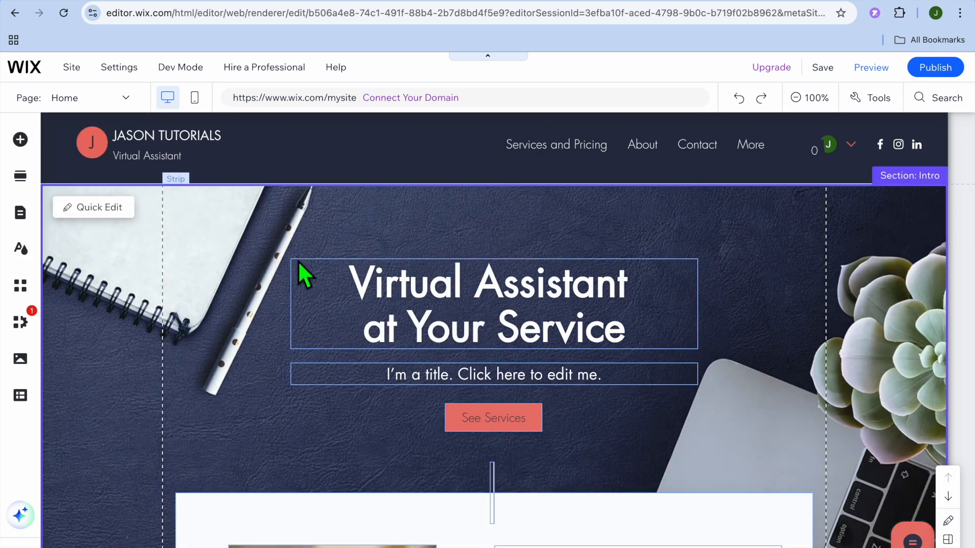
Open the image chooser to replace the portrait photo in the home page's intro section.
{"action": "scroll", "coordinate": [297, 261], "scroll_direction": "down", "scroll_amount": 5}
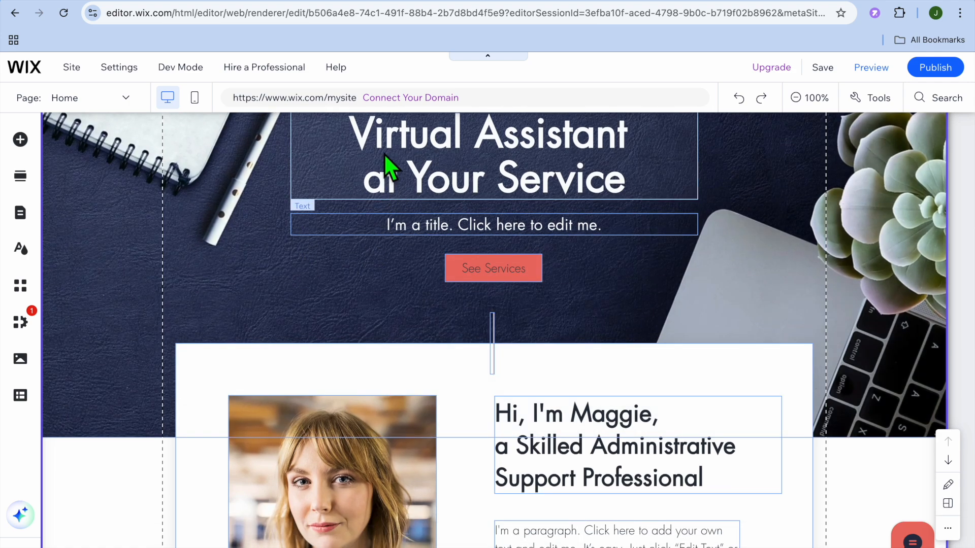
{"action": "scroll", "coordinate": [302, 299], "scroll_direction": "down", "scroll_amount": 4}
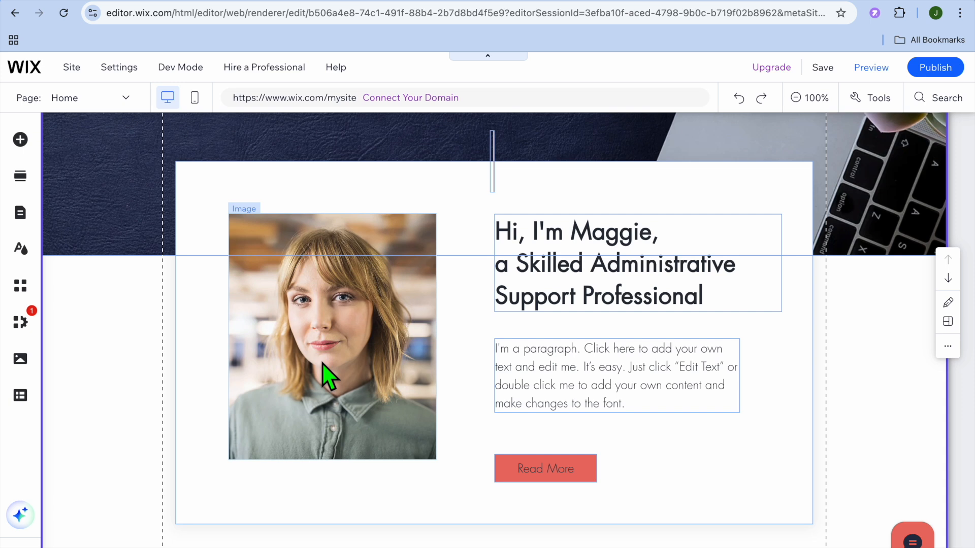
{"action": "left_click", "coordinate": [337, 351]}
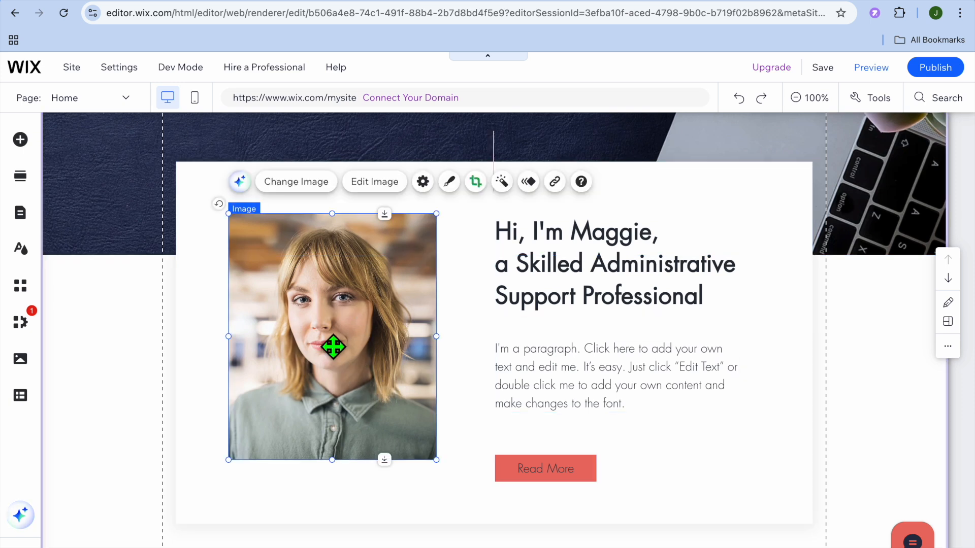
{"action": "left_click", "coordinate": [304, 186]}
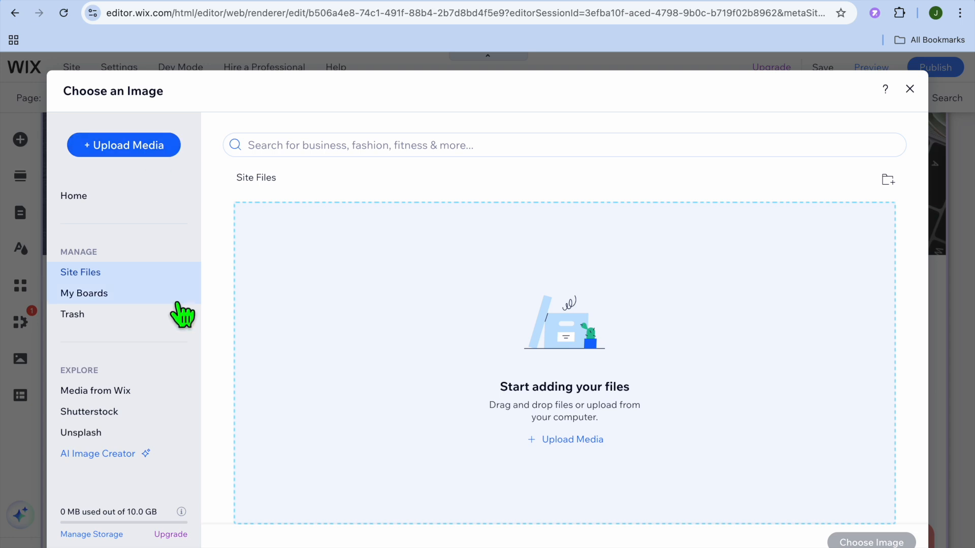
Search the Media from Wix library for "MAN" to find a replacement portrait.
{"action": "left_click", "coordinate": [124, 393]}
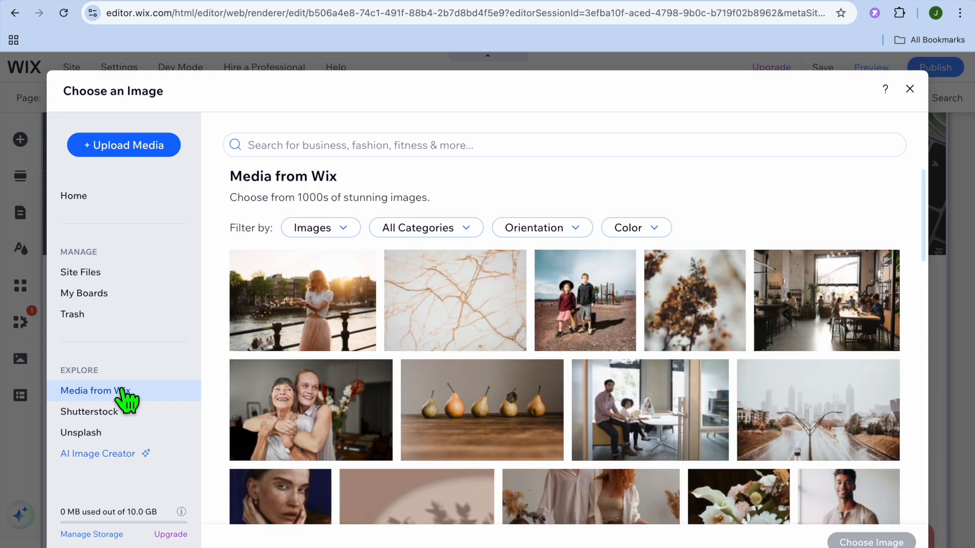
{"action": "left_click", "coordinate": [387, 153]}
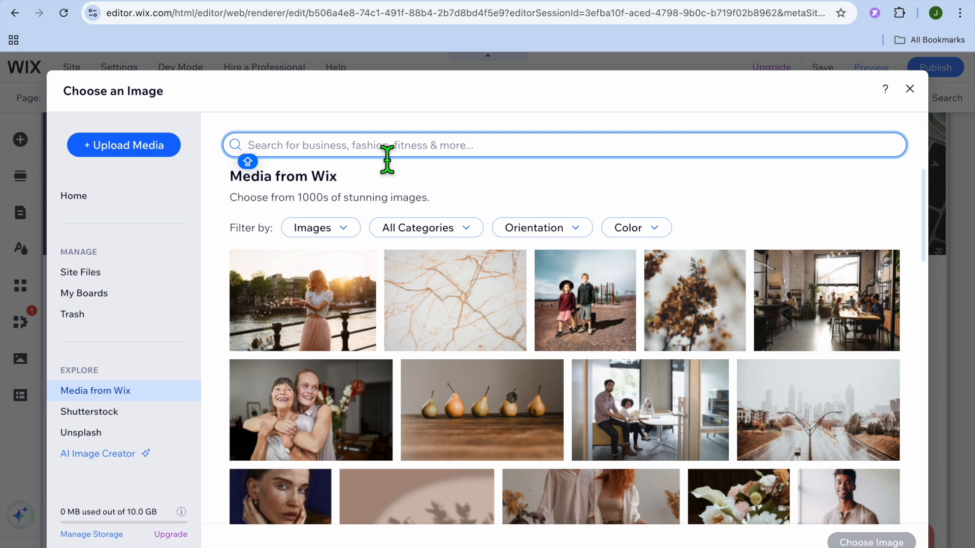
{"action": "type", "text": "M"}
{"action": "key", "text": "Return"}
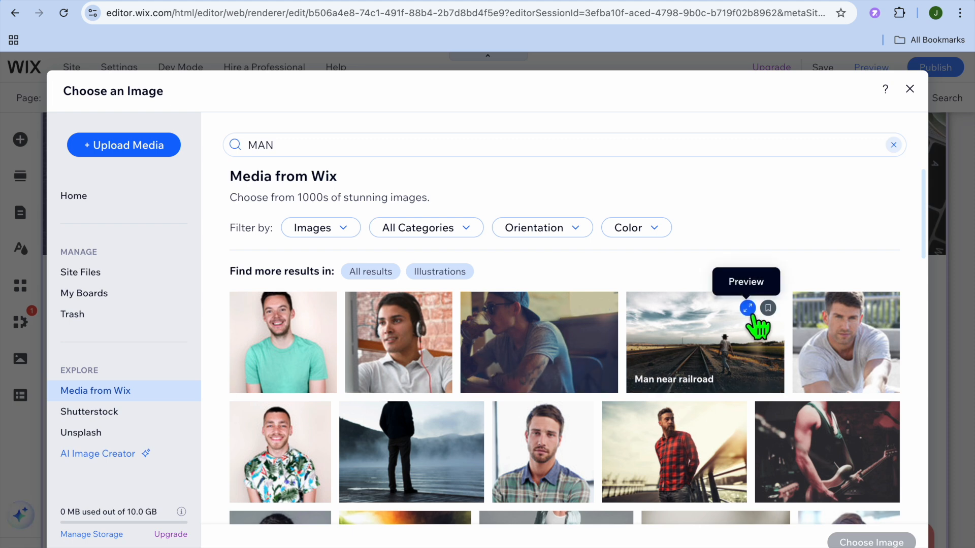
Replace the intro section's portrait with the photo of the bearded man in a green plaid shirt.
{"action": "scroll", "coordinate": [752, 318], "scroll_direction": "down", "scroll_amount": 6}
{"action": "scroll", "coordinate": [751, 317], "scroll_direction": "up", "scroll_amount": 1}
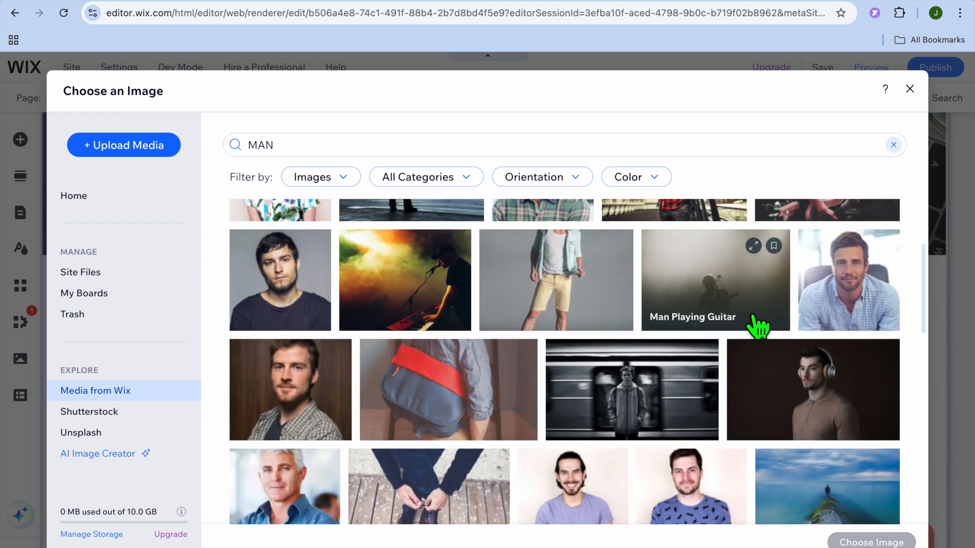
{"action": "scroll", "coordinate": [754, 320], "scroll_direction": "up", "scroll_amount": 3}
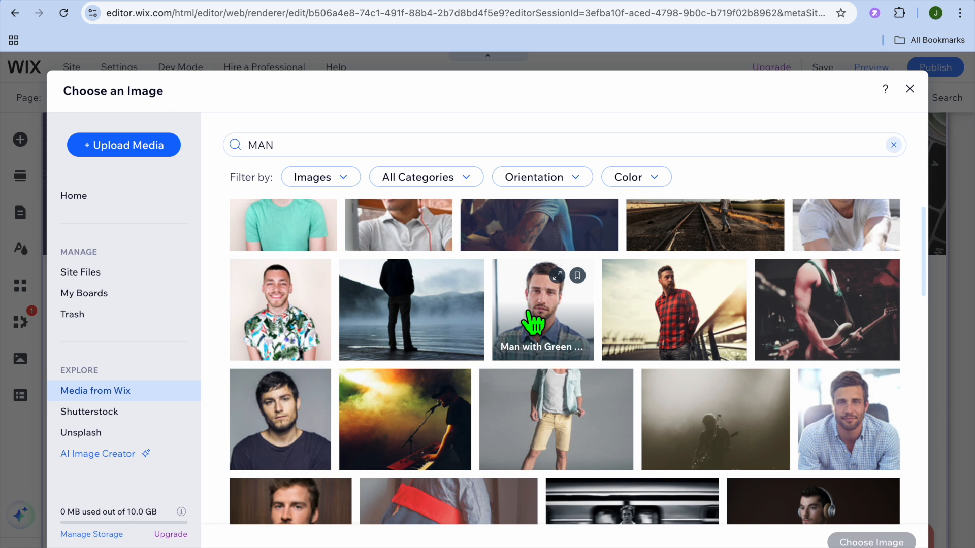
{"action": "left_click", "coordinate": [533, 323]}
{"action": "left_click", "coordinate": [858, 542]}
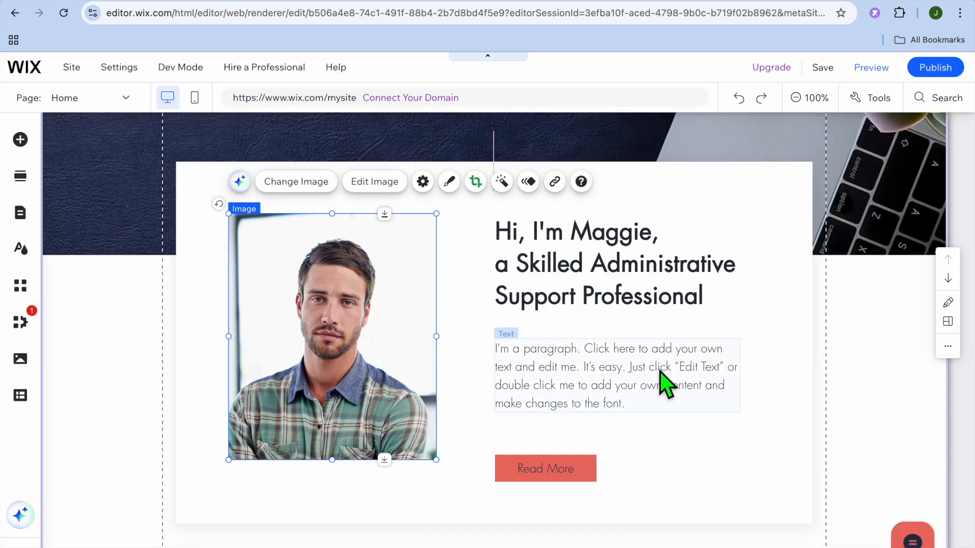
{"action": "left_click", "coordinate": [586, 243]}
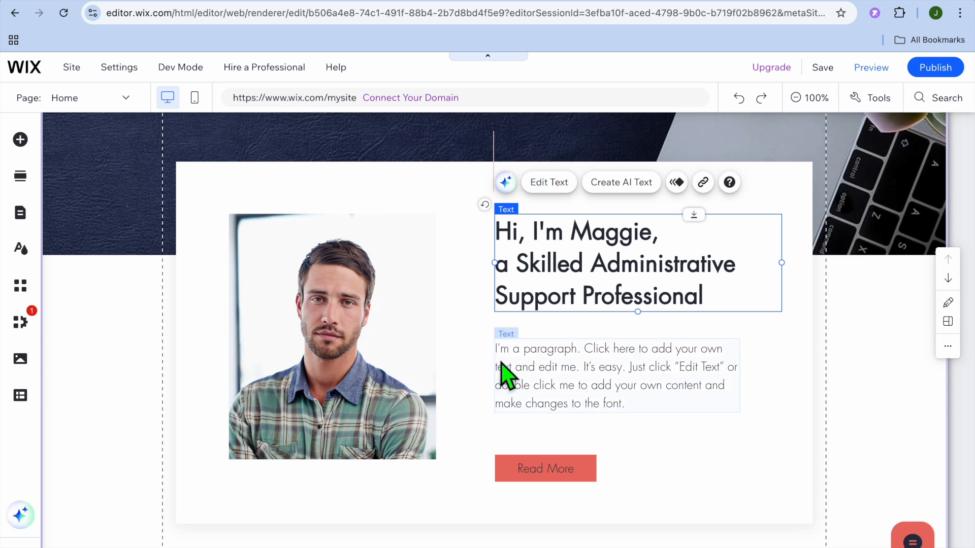
{"action": "scroll", "coordinate": [500, 374], "scroll_direction": "down", "scroll_amount": 5}
{"action": "scroll", "coordinate": [500, 375], "scroll_direction": "up", "scroll_amount": 5}
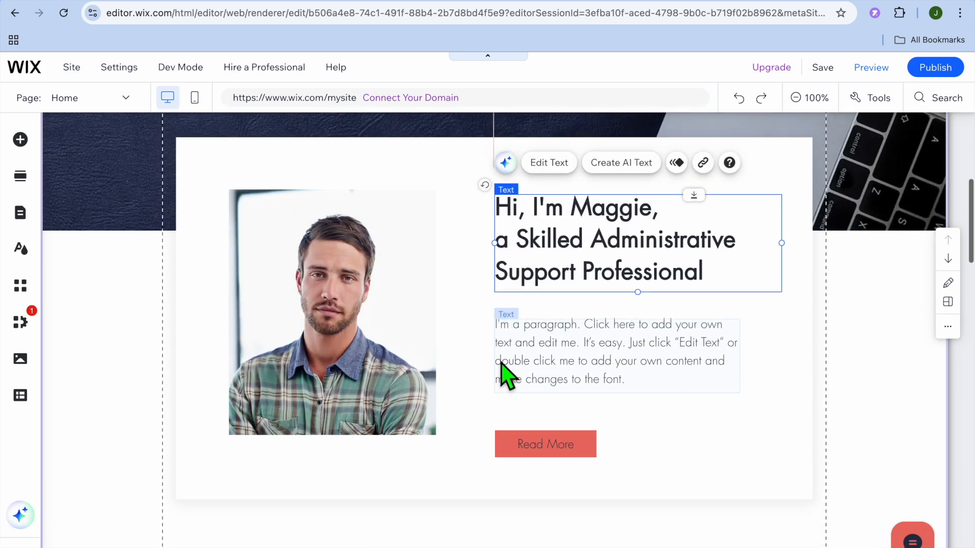
{"action": "scroll", "coordinate": [500, 361], "scroll_direction": "up", "scroll_amount": 5}
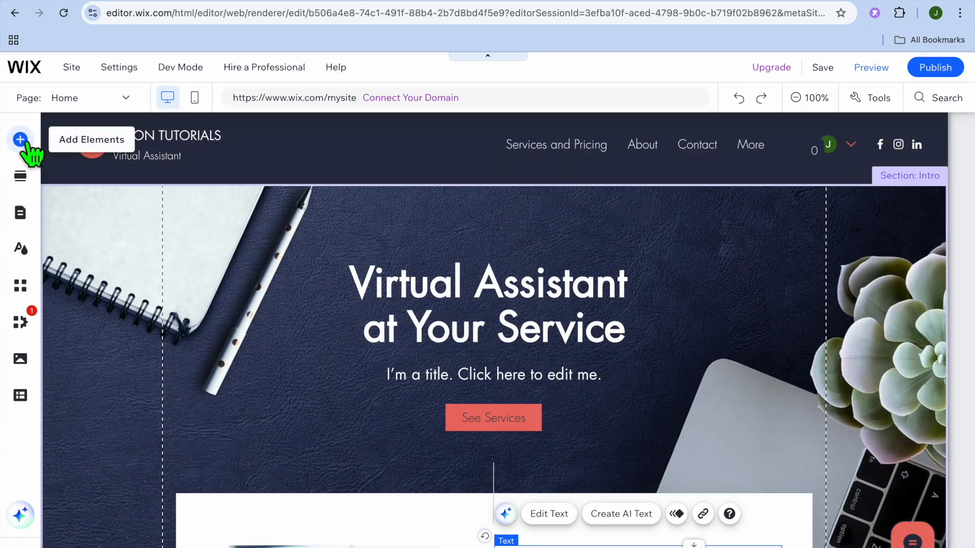
Look through the Contact & Forms and Decorative categories of elements that can be added to the page.
{"action": "left_click", "coordinate": [19, 138]}
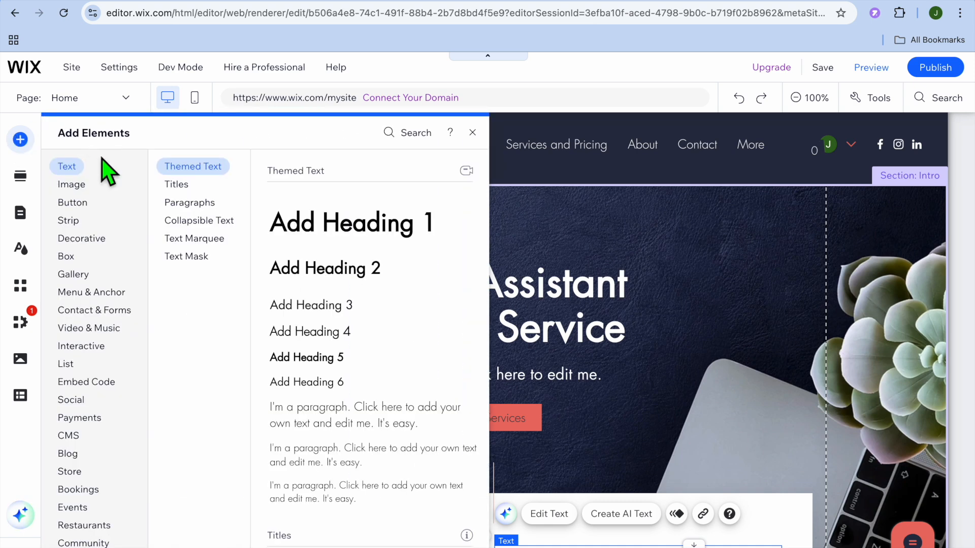
{"action": "left_click", "coordinate": [116, 310]}
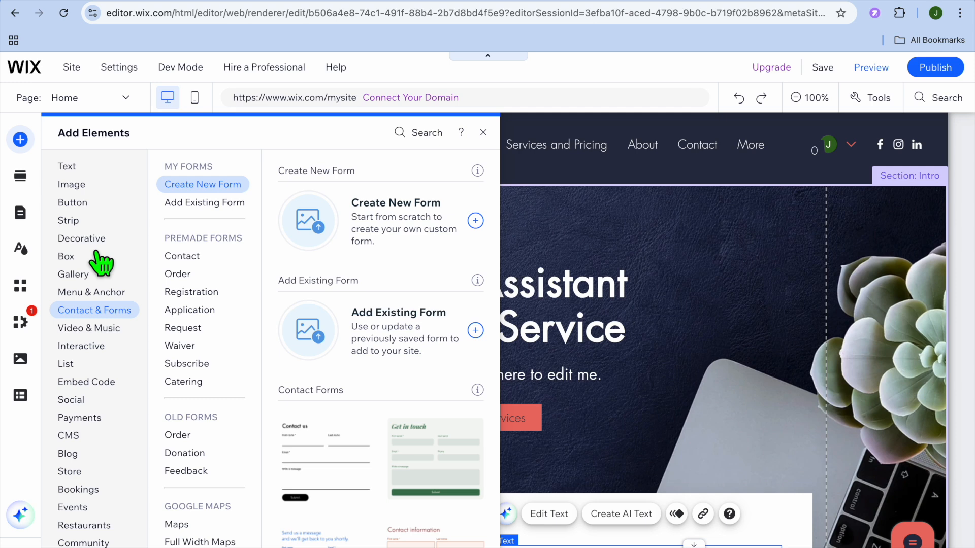
{"action": "left_click", "coordinate": [63, 238]}
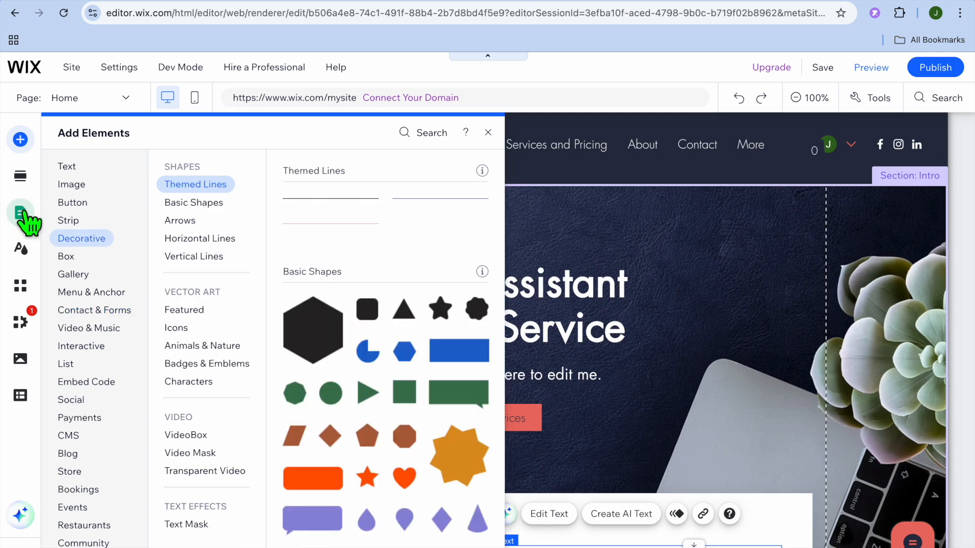
Look at the site's page list and view the settings of the default member signup form.
{"action": "left_click", "coordinate": [23, 213]}
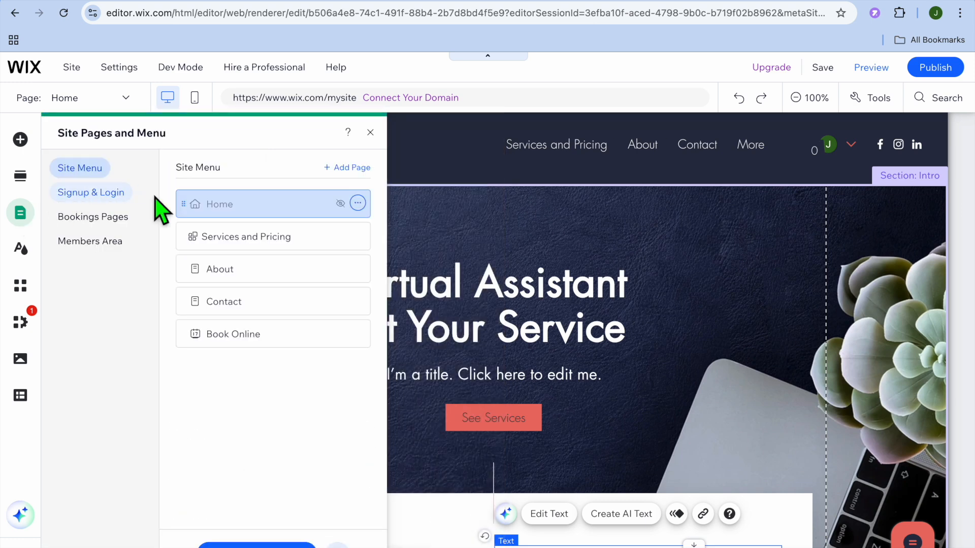
{"action": "left_click", "coordinate": [108, 195]}
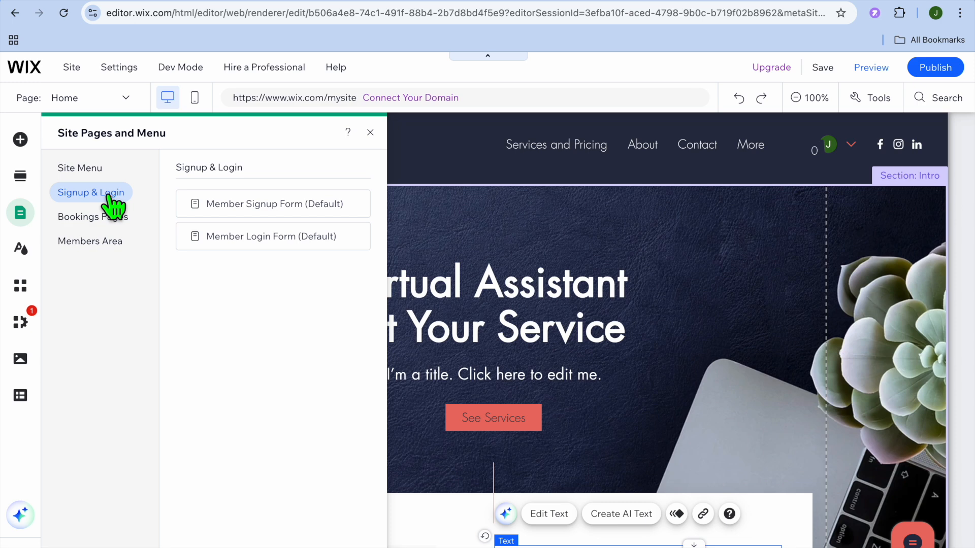
{"action": "left_click", "coordinate": [234, 205]}
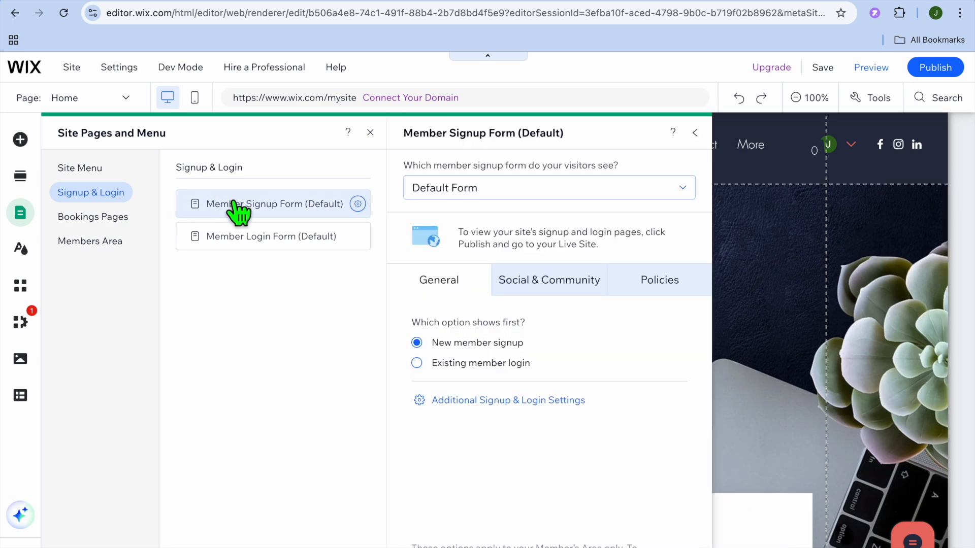
Switch the editor to the Book Online page from the bookings pages and look over its services.
{"action": "left_click", "coordinate": [114, 219]}
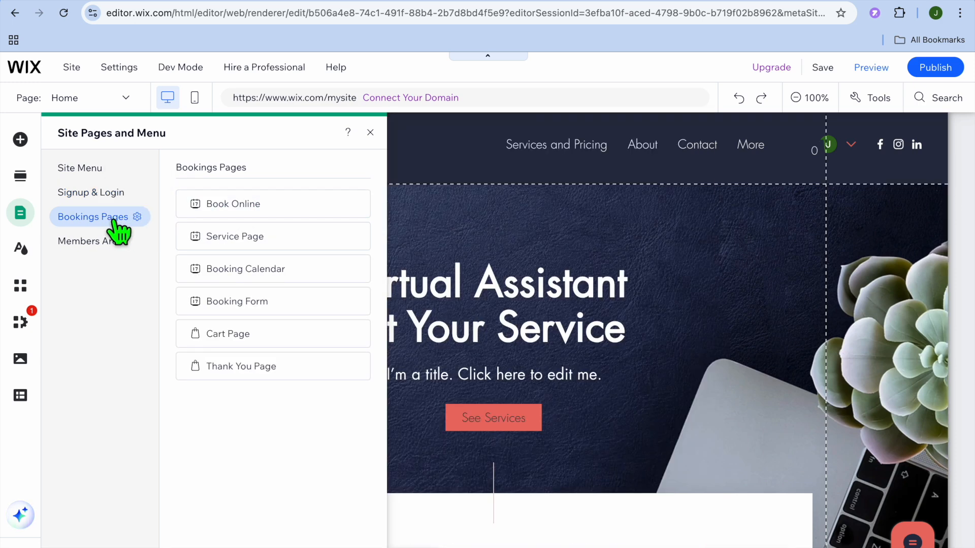
{"action": "left_click", "coordinate": [220, 204]}
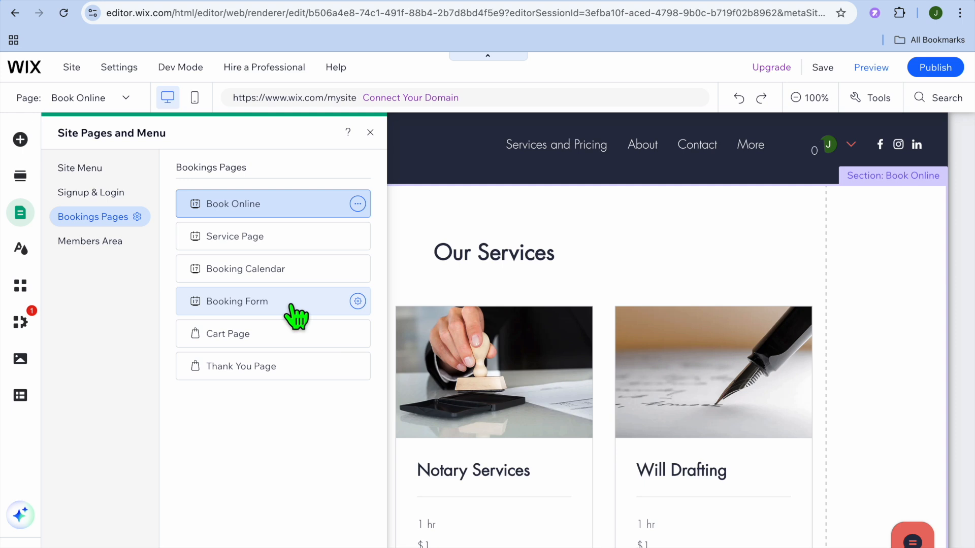
{"action": "left_click", "coordinate": [371, 132]}
{"action": "scroll", "coordinate": [398, 288], "scroll_direction": "down", "scroll_amount": 3}
{"action": "scroll", "coordinate": [398, 287], "scroll_direction": "up", "scroll_amount": 2}
{"action": "scroll", "coordinate": [397, 286], "scroll_direction": "up", "scroll_amount": 1}
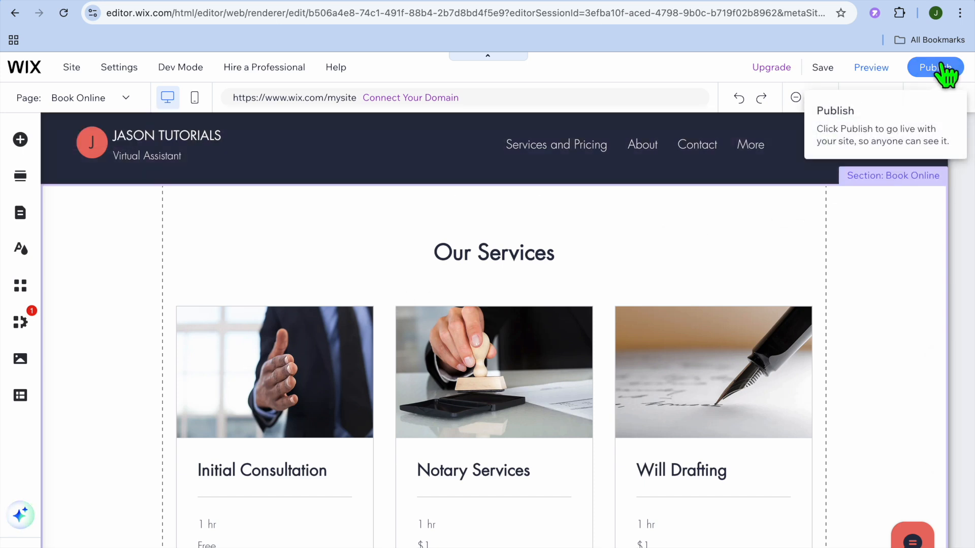
Preview the Book Online page and look over its service cards.
{"action": "left_click", "coordinate": [873, 68]}
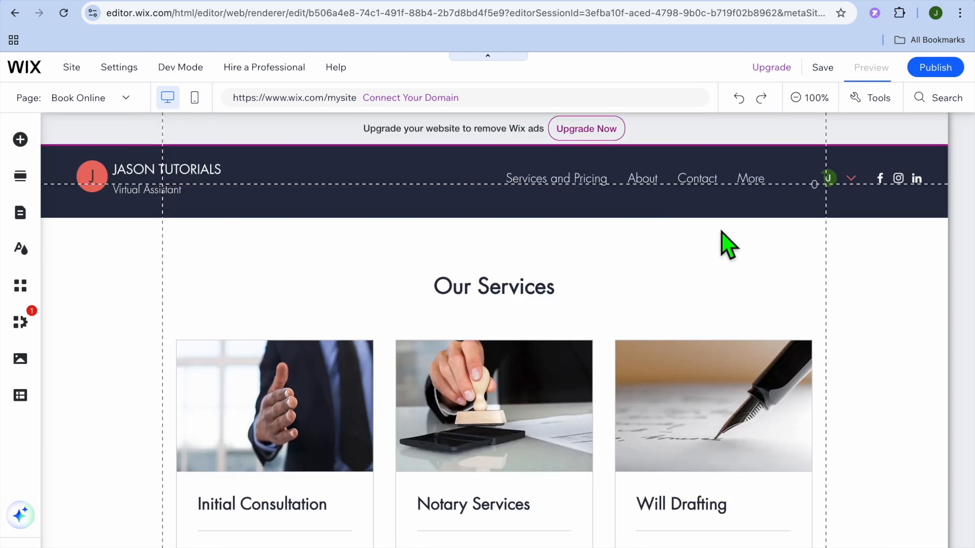
{"action": "scroll", "coordinate": [721, 231], "scroll_direction": "down", "scroll_amount": 2}
{"action": "scroll", "coordinate": [721, 231], "scroll_direction": "up", "scroll_amount": 2}
{"action": "scroll", "coordinate": [721, 239], "scroll_direction": "down", "scroll_amount": 2}
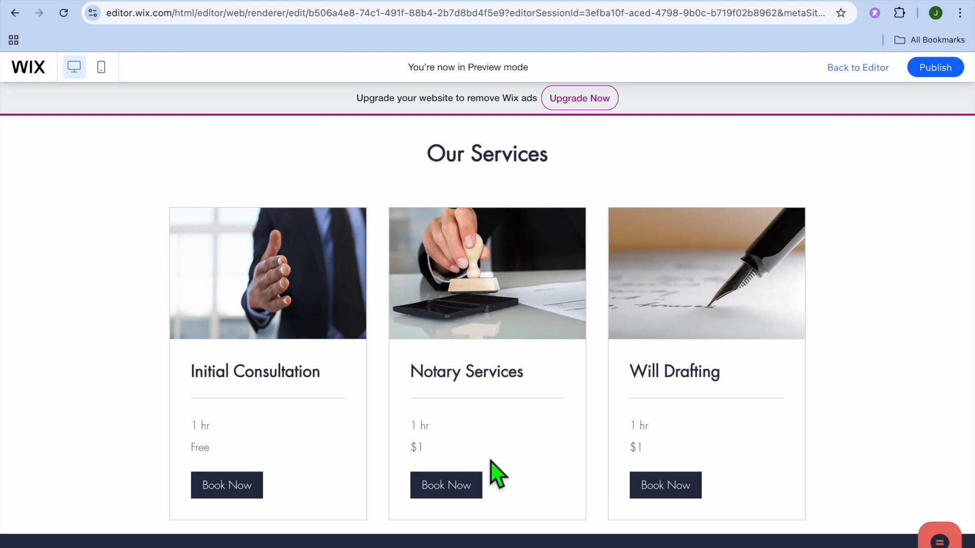
Start a test booking for Notary Services in the preview, choosing 9 October 2024 at 12:00 pm.
{"action": "left_click", "coordinate": [449, 486]}
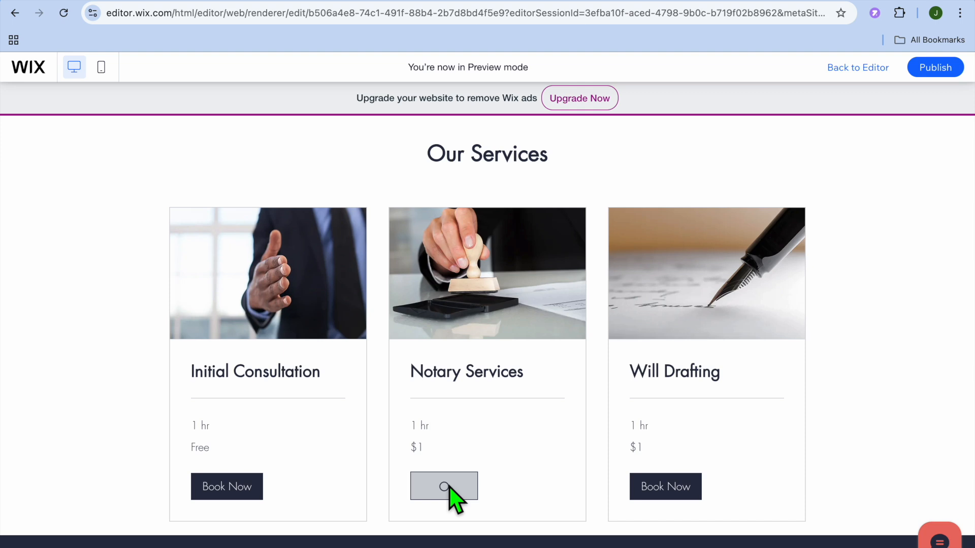
{"action": "scroll", "coordinate": [507, 431], "scroll_direction": "down", "scroll_amount": 1}
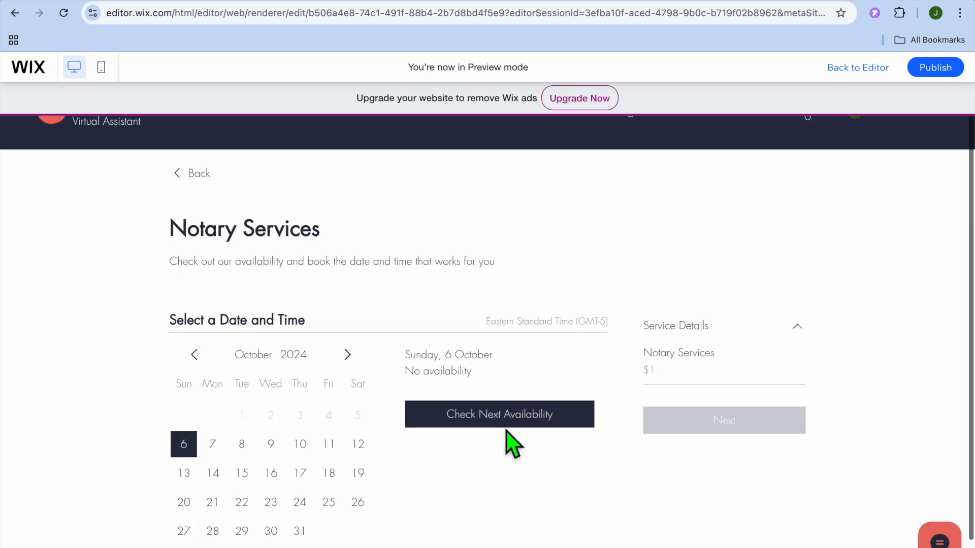
{"action": "scroll", "coordinate": [506, 430], "scroll_direction": "down", "scroll_amount": 1}
{"action": "left_click", "coordinate": [271, 401]}
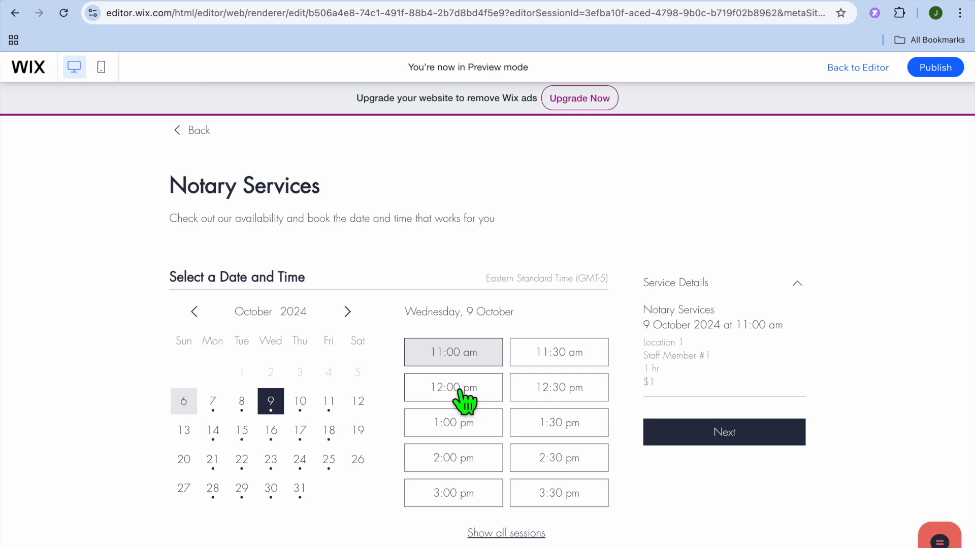
{"action": "left_click", "coordinate": [461, 390]}
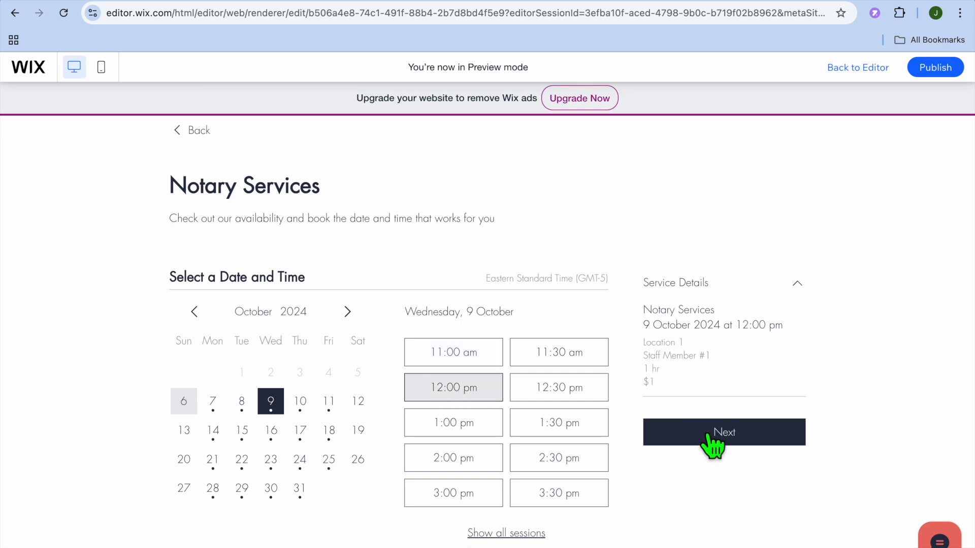